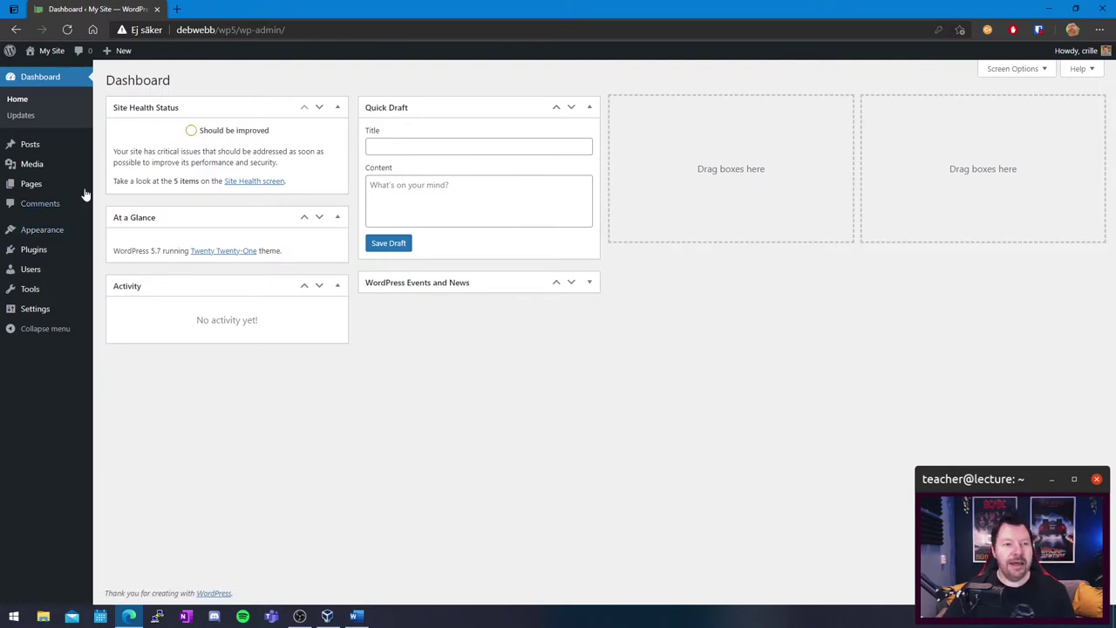
Look through the site's existing posts, media library and pages to check what content they hold.
mouse_move(94, 180)
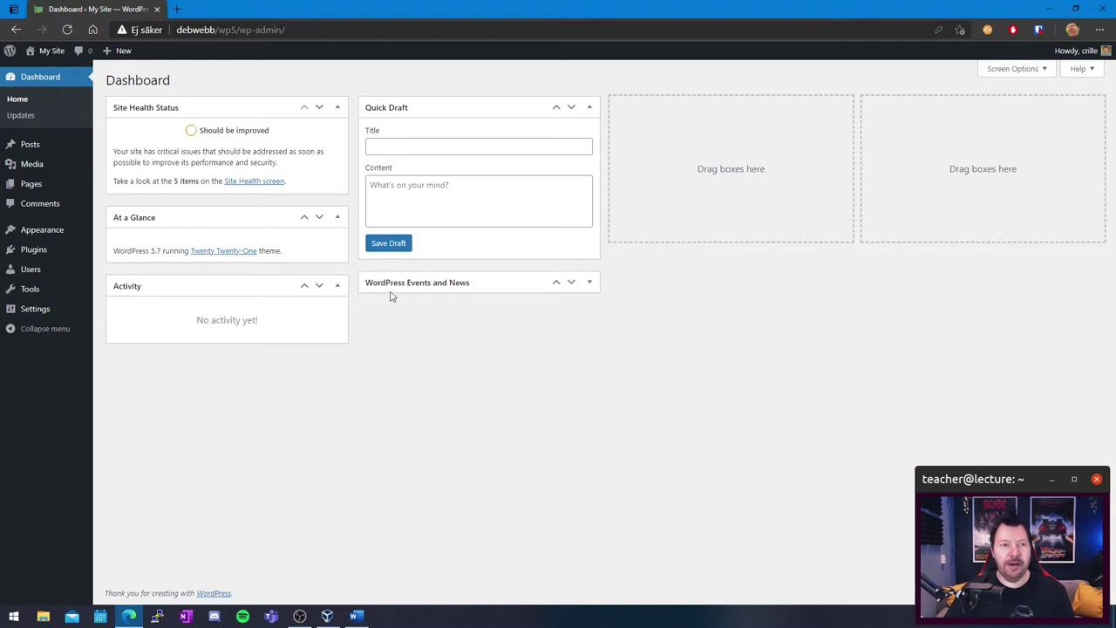
click(47, 149)
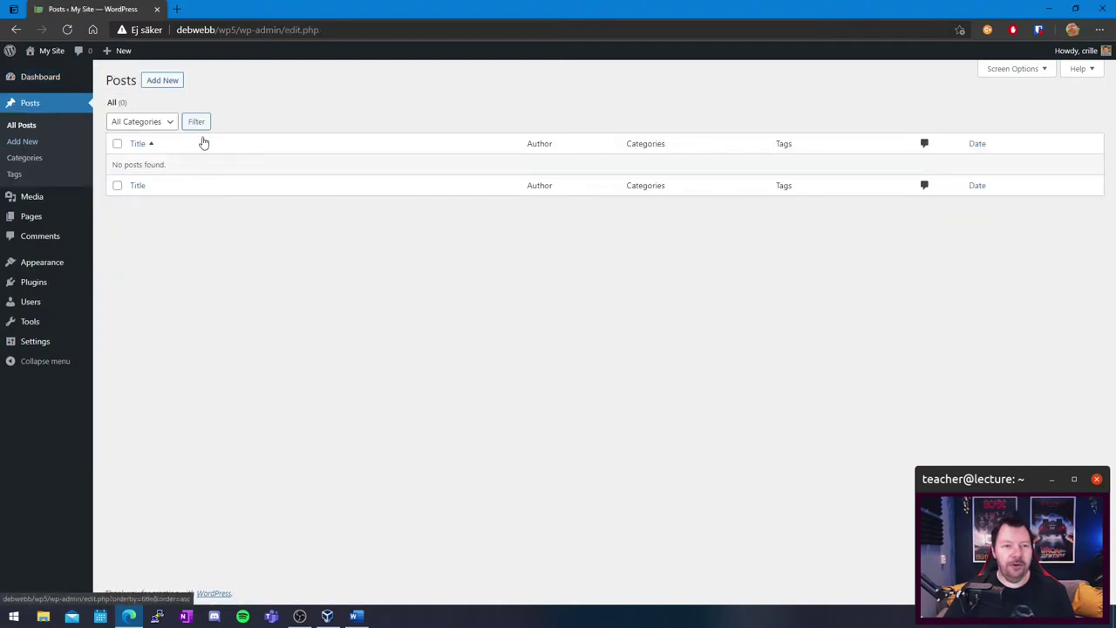
mouse_move(46, 225)
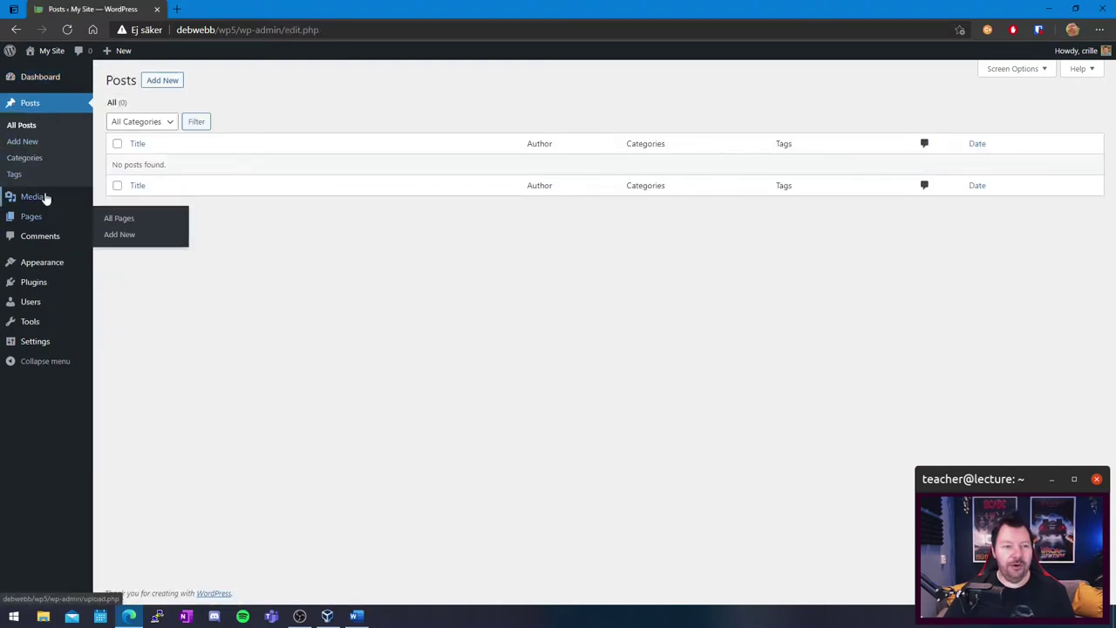
mouse_move(58, 204)
click(131, 202)
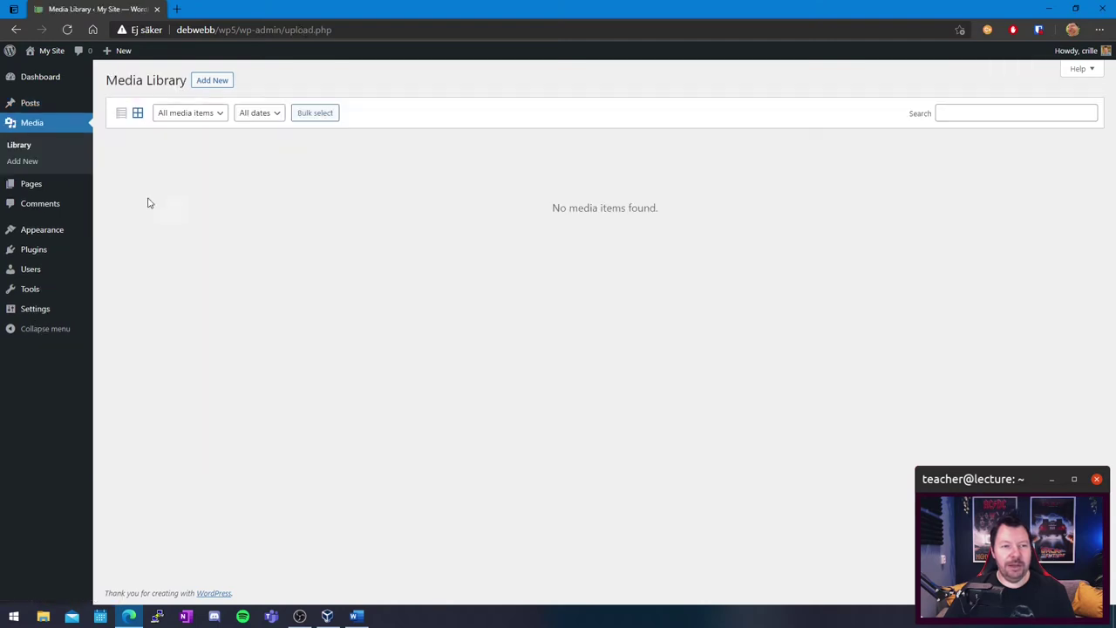
mouse_move(50, 184)
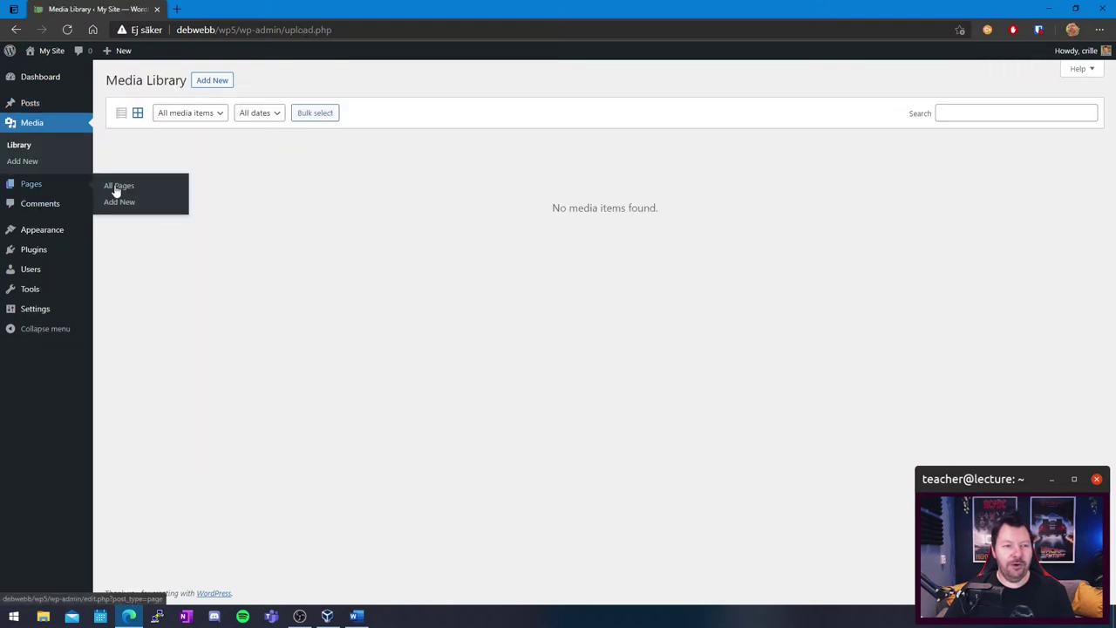
click(117, 184)
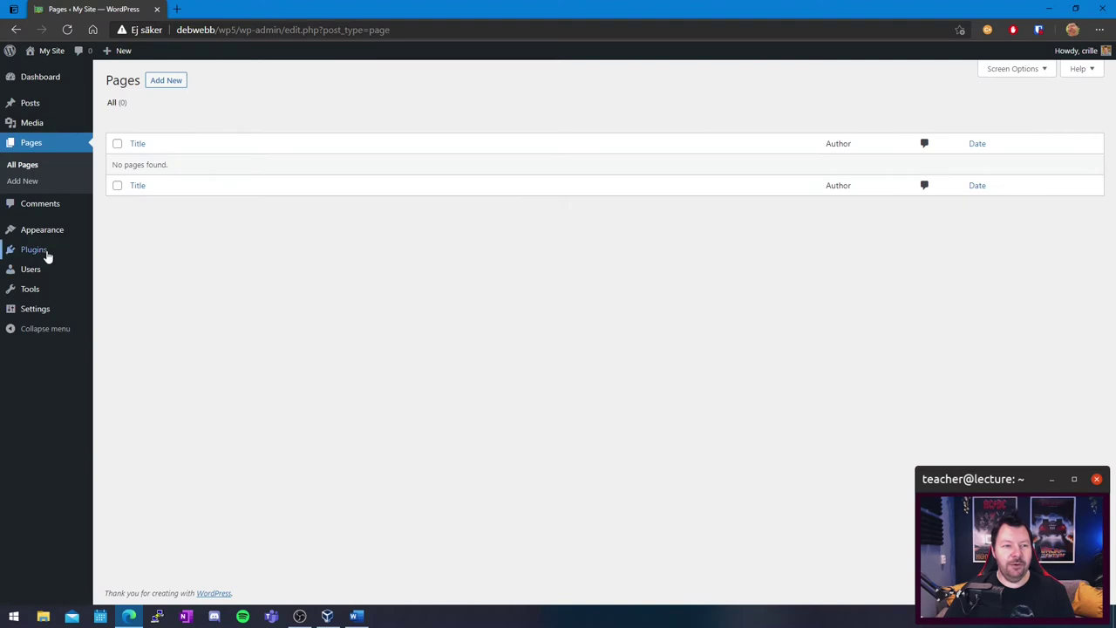
Find the Elementor Website Builder plugin by searching for "elementor", then install and activate it.
mouse_move(44, 252)
click(127, 254)
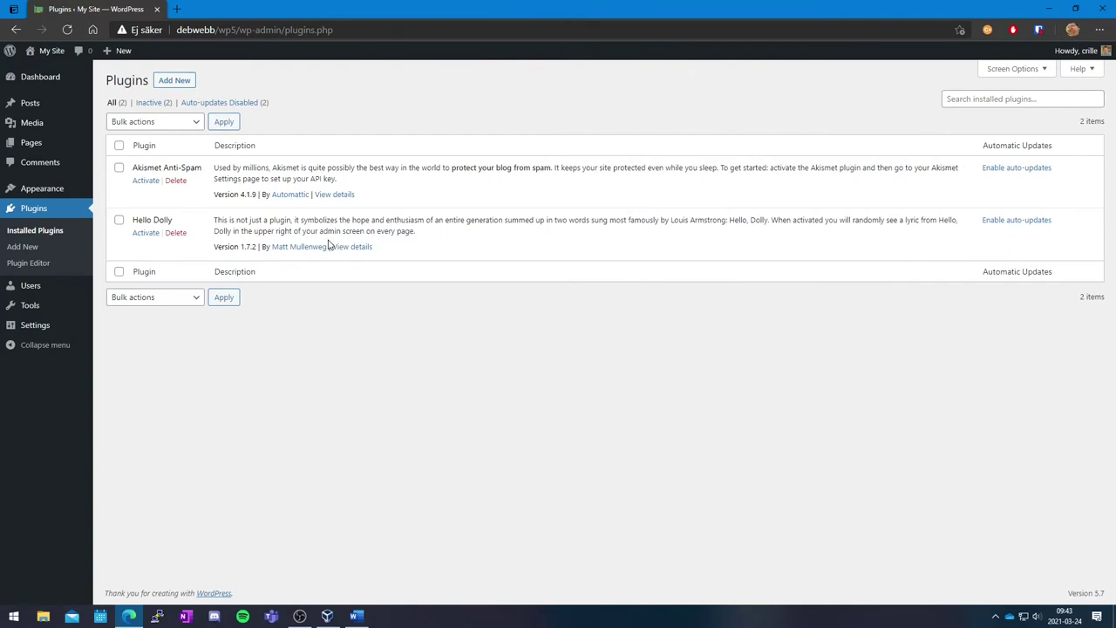
click(177, 79)
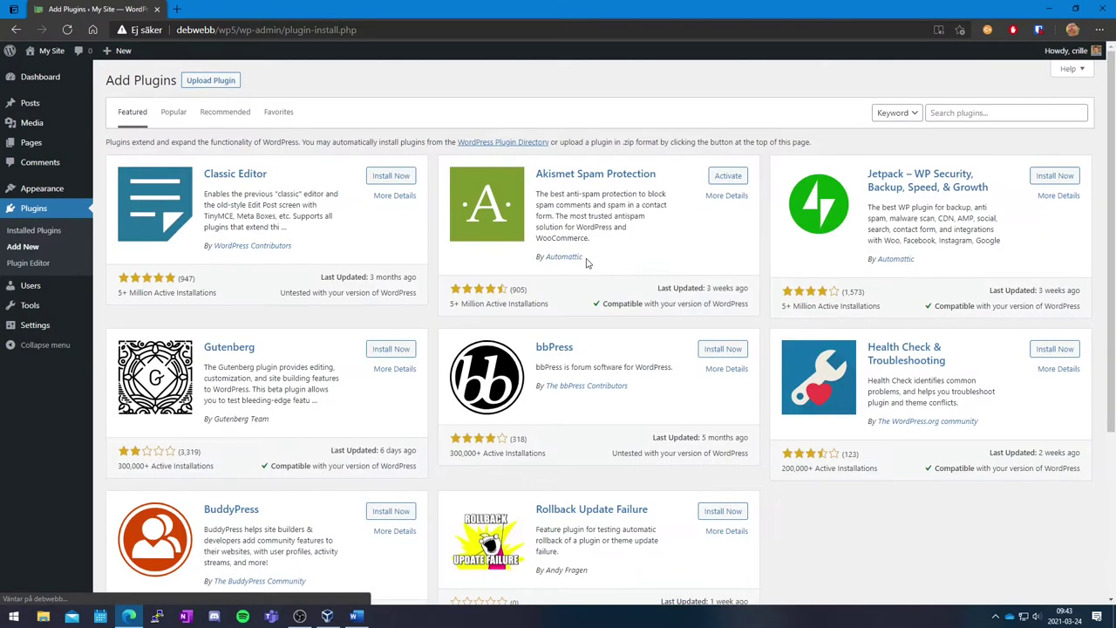
click(990, 114)
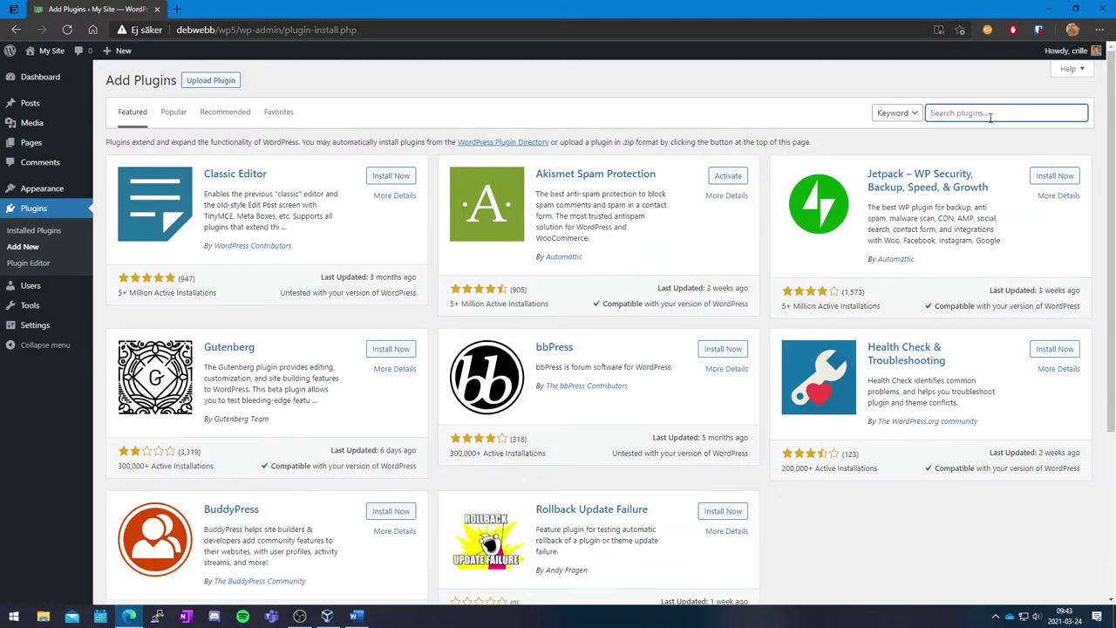
text(elementor)
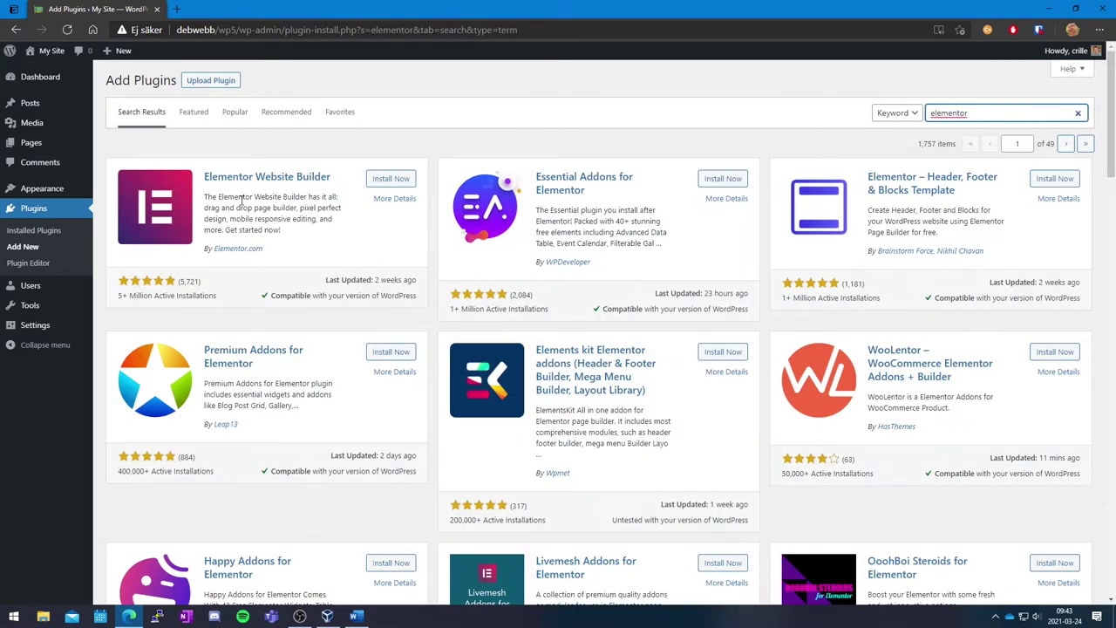
click(394, 181)
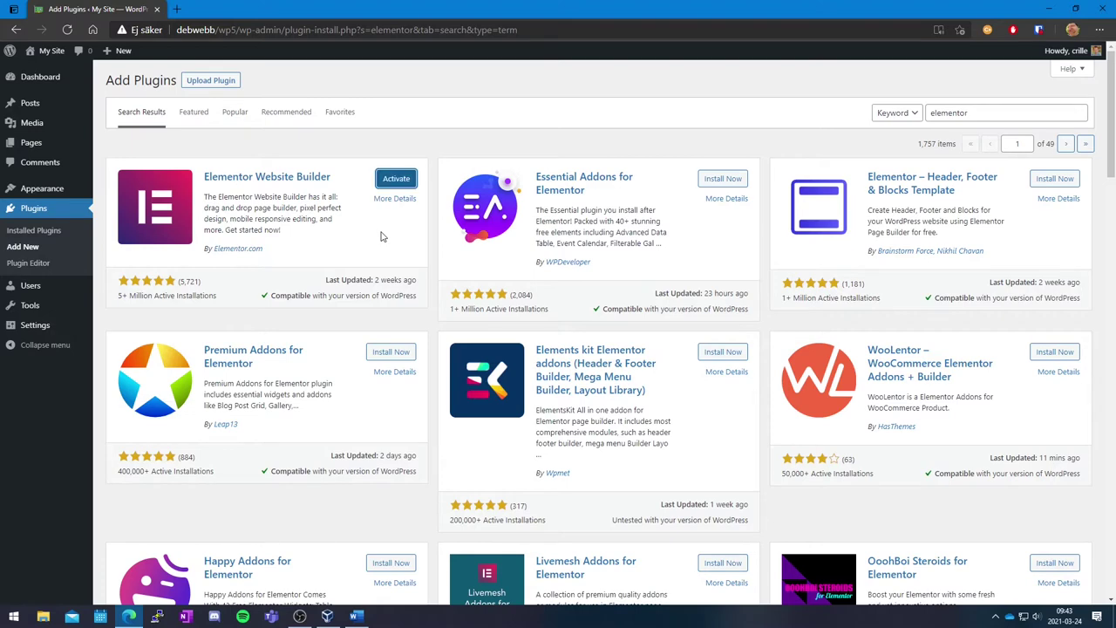
click(405, 179)
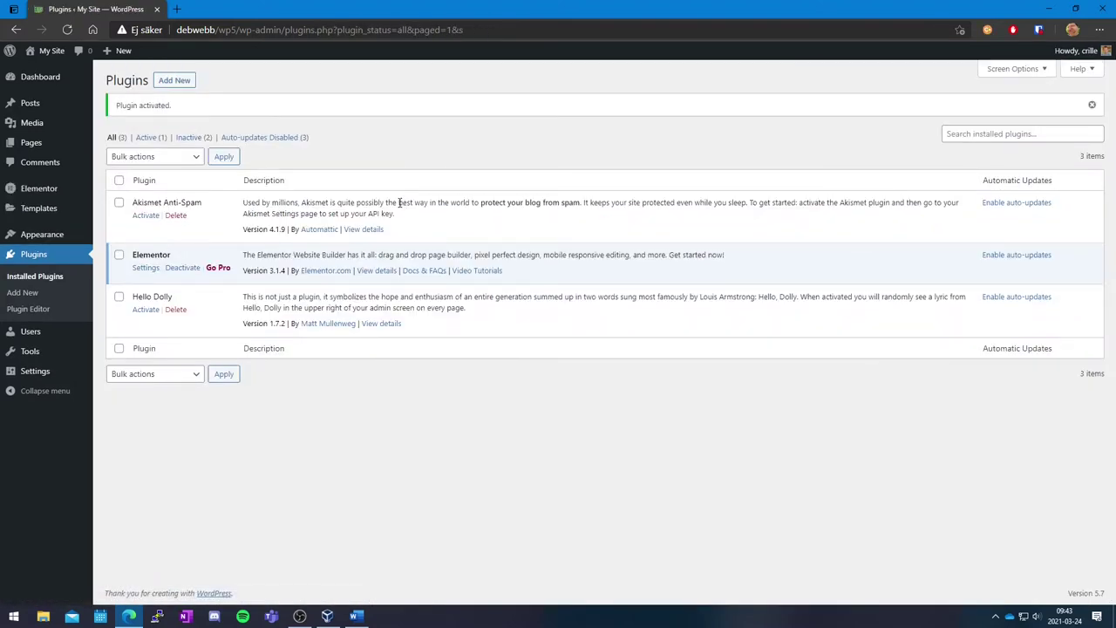
Search the plugins for "elementor" and install Essential Addons for Elementor and Elementor – Header, Footer & Blocks Template.
click(174, 81)
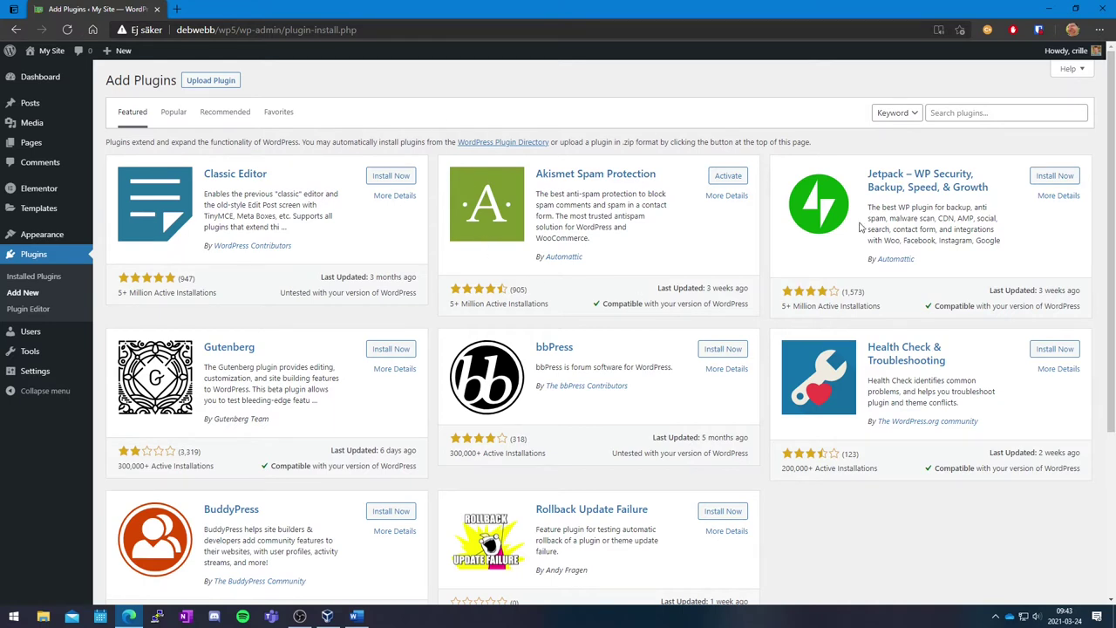
click(968, 113)
text(elementor)
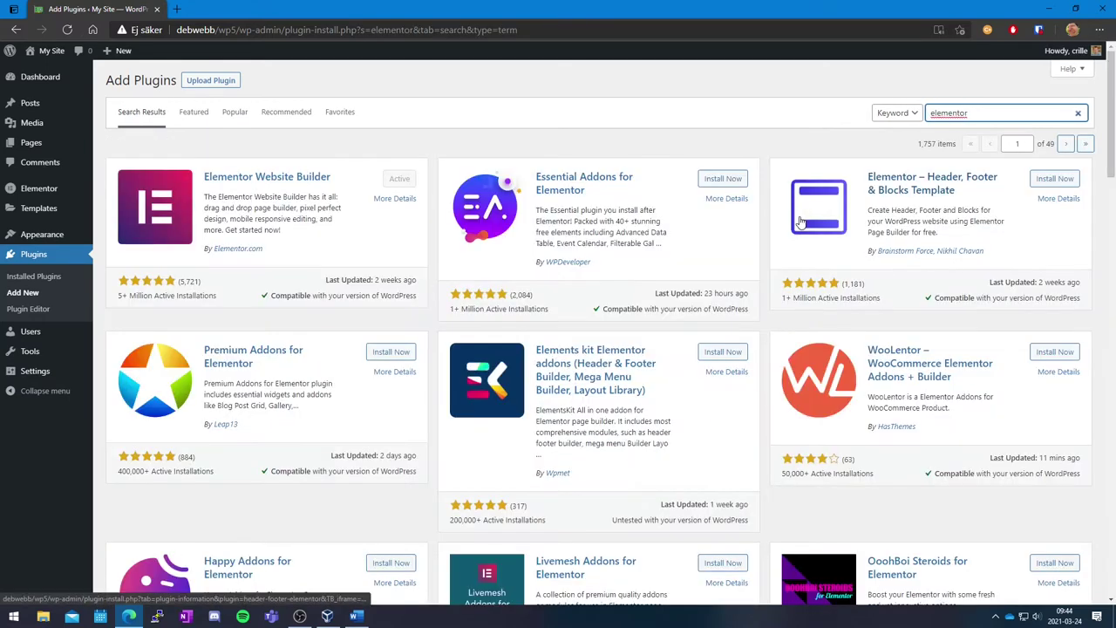
click(740, 181)
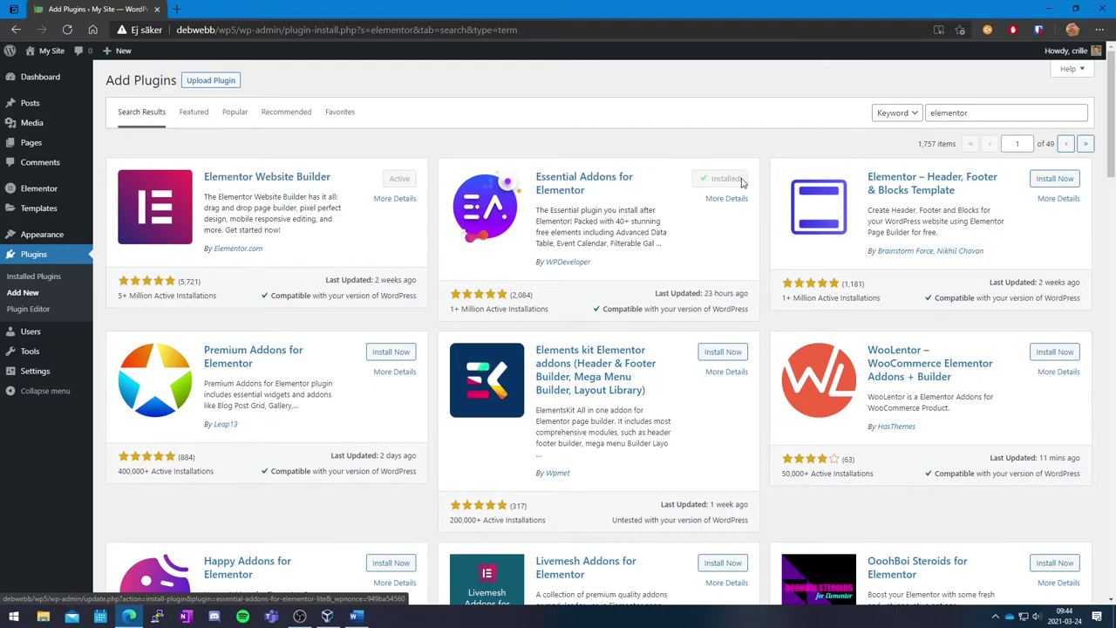
click(1055, 179)
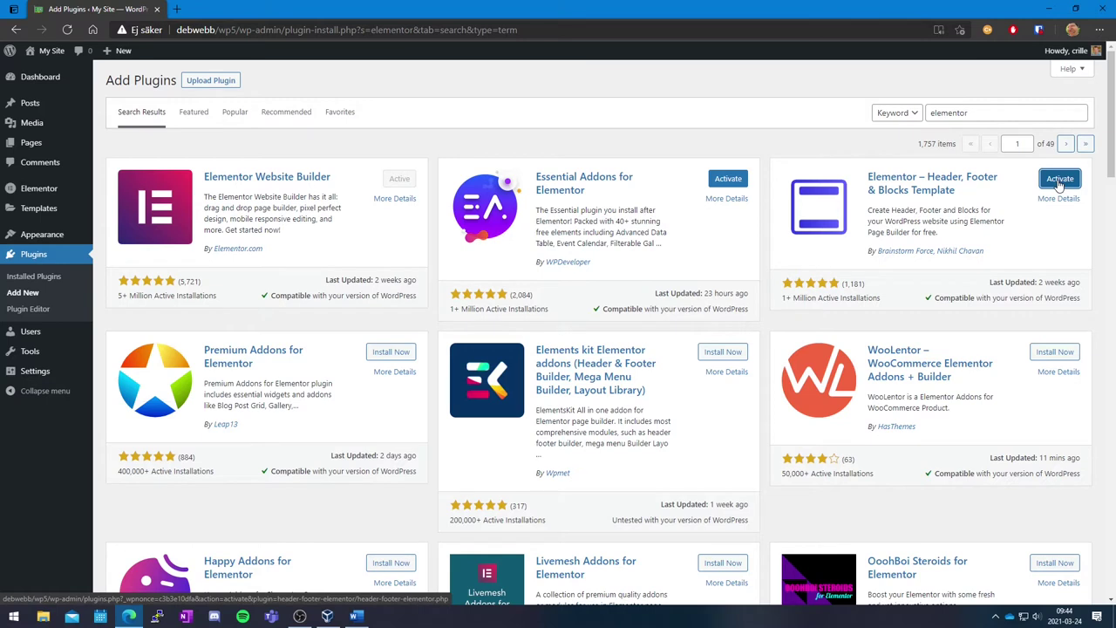
Search the plugins for "unlimited elements", then install and activate Unlimited Elements for Elementor.
double_click(1009, 112)
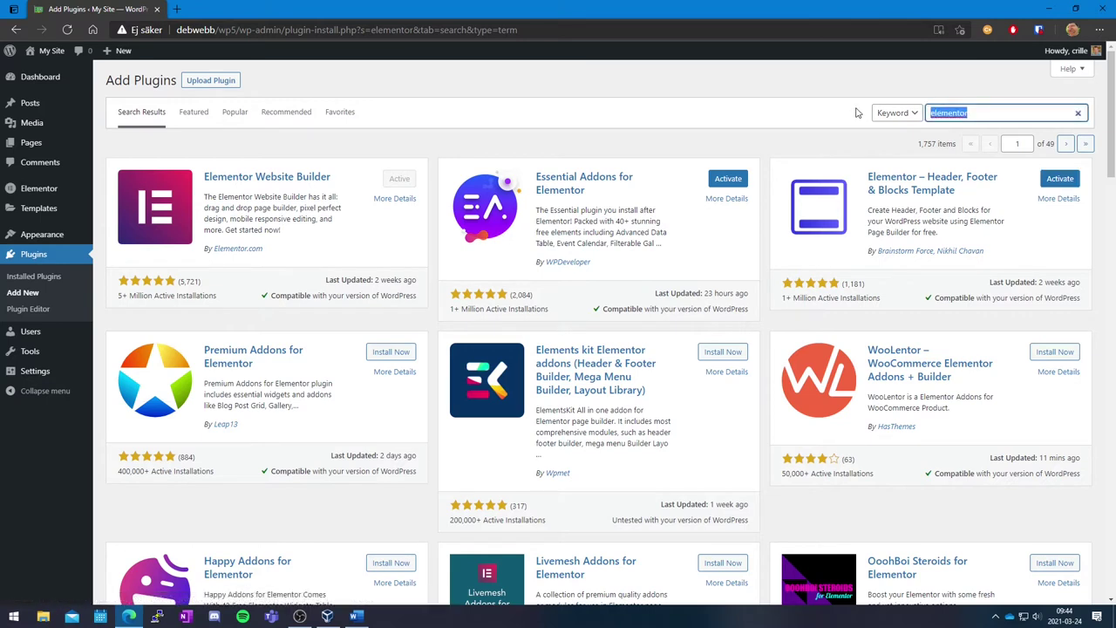
text(unlimited)
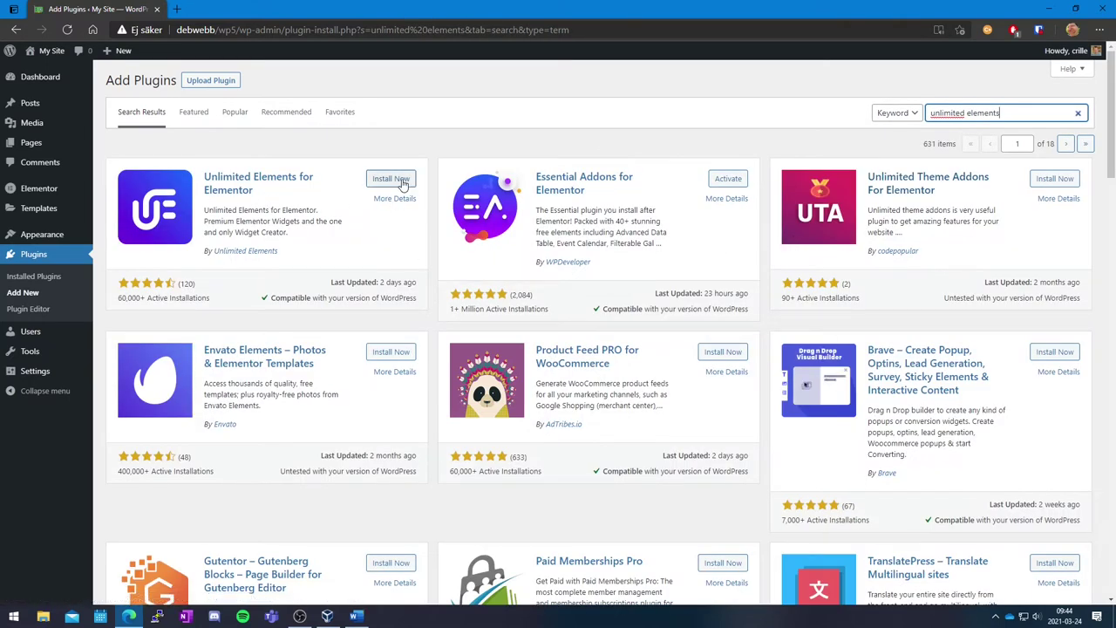
click(391, 179)
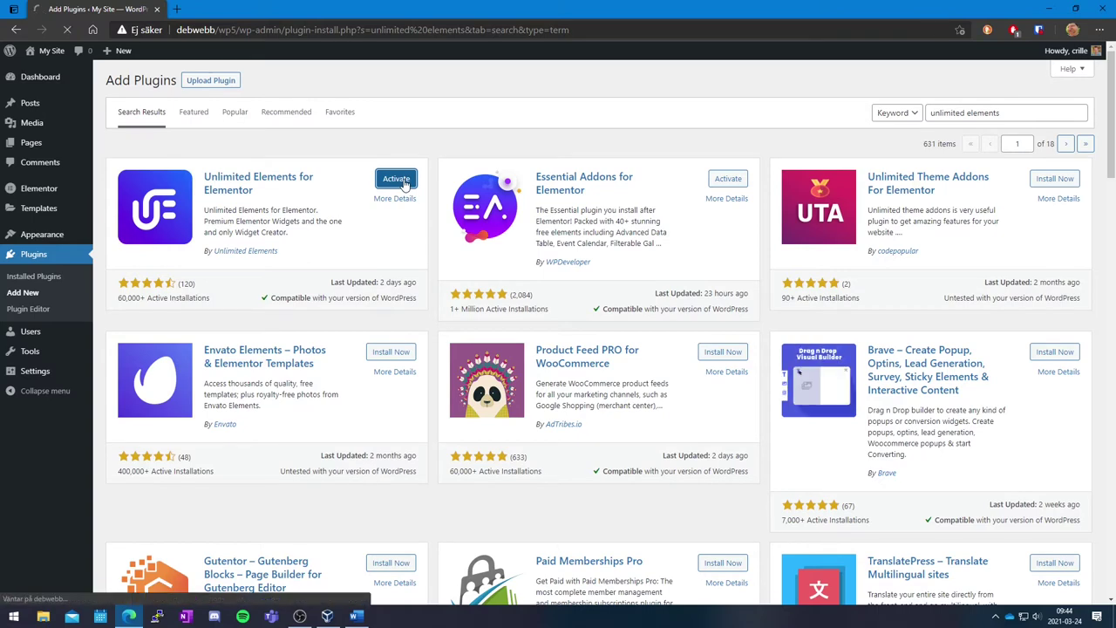
click(403, 180)
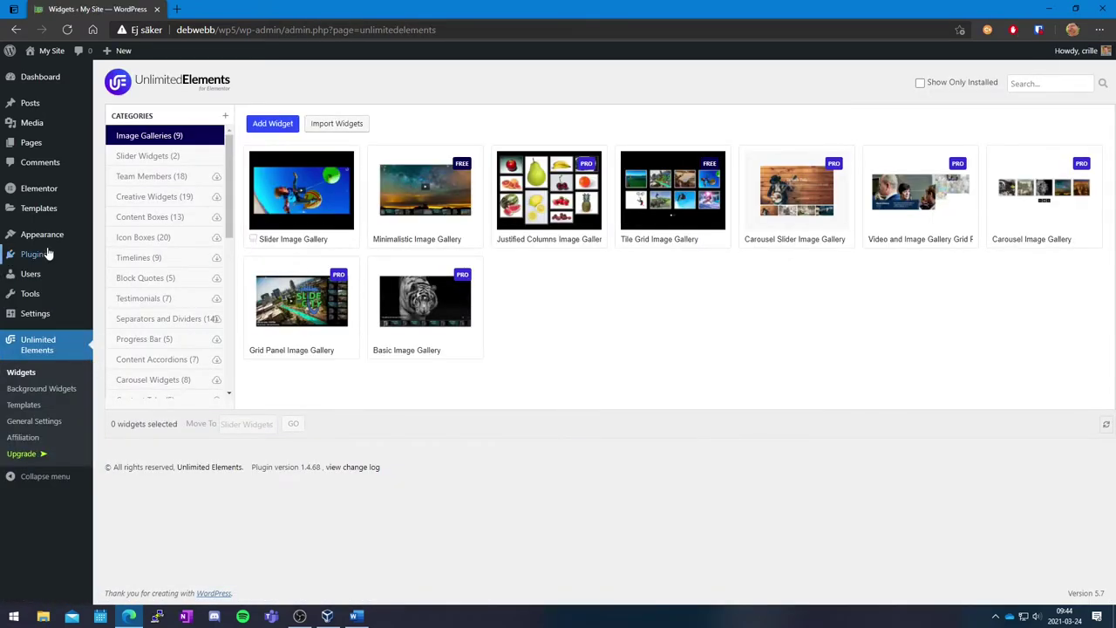
Activate the installed plugins Elementor - Header, Footer & Blocks and Essential Addons for Elementor.
mouse_move(44, 254)
click(149, 258)
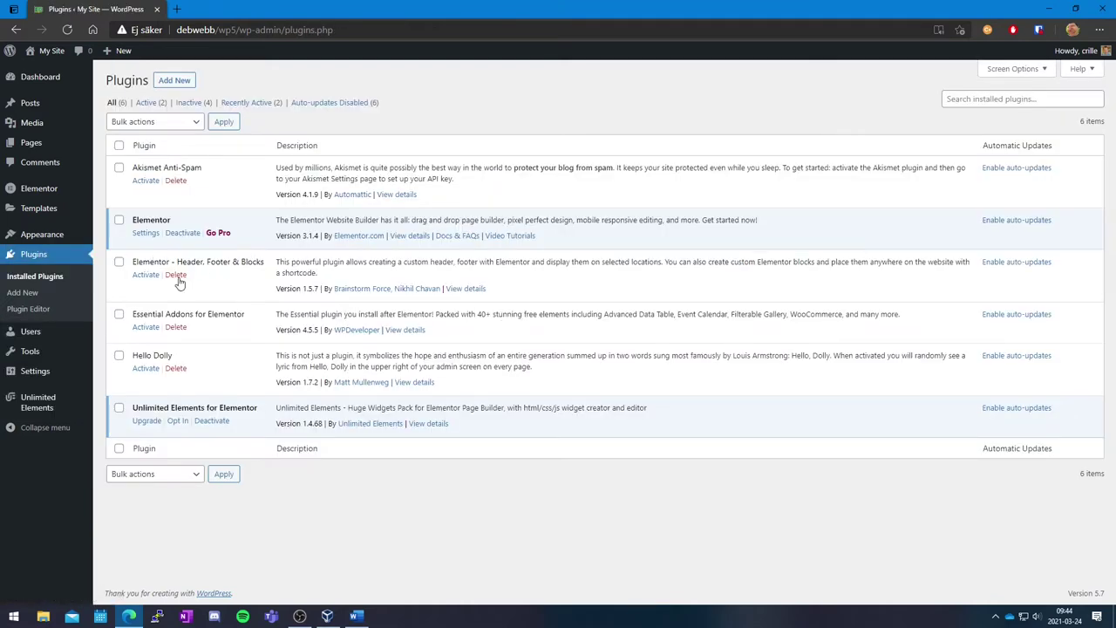
click(145, 276)
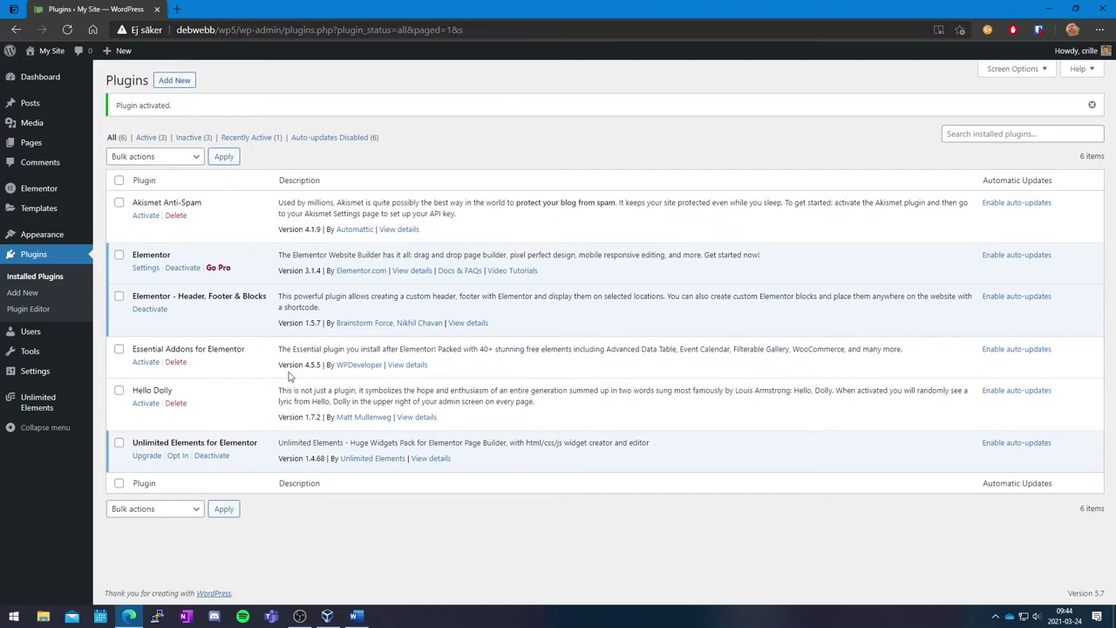
click(145, 362)
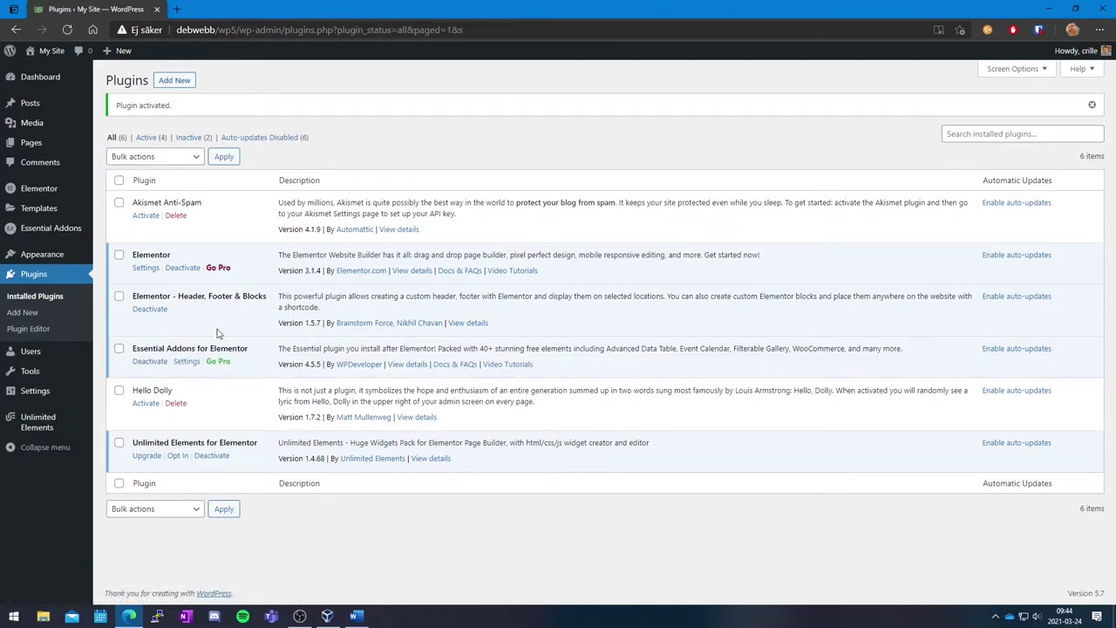
Find the Hello Elementor theme by searching new themes for "hello", then install and activate it.
mouse_move(73, 255)
click(133, 257)
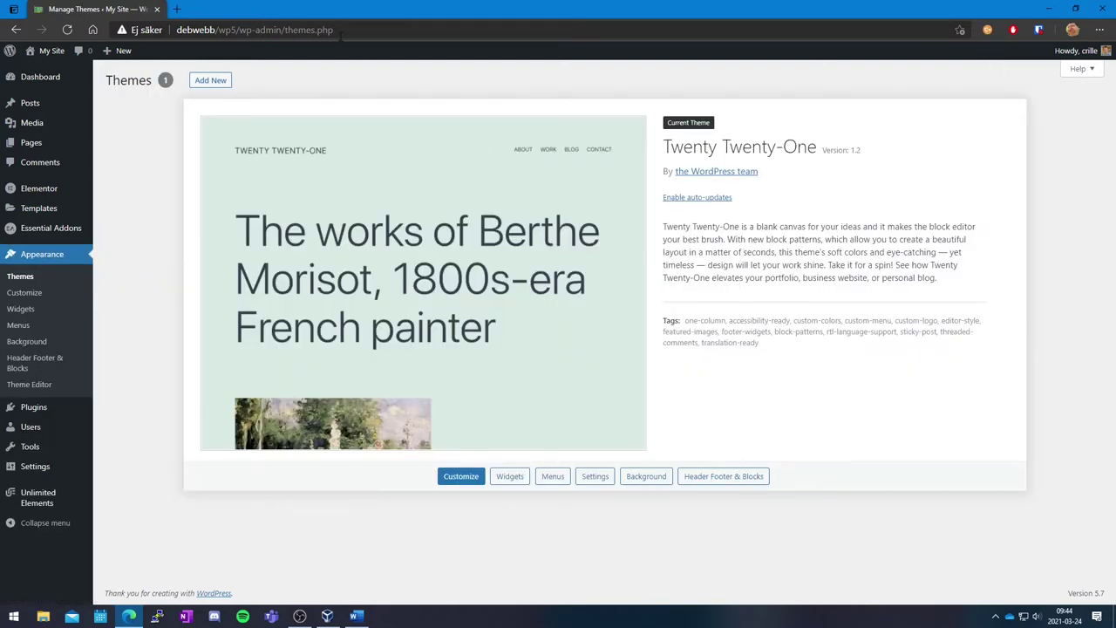
click(216, 82)
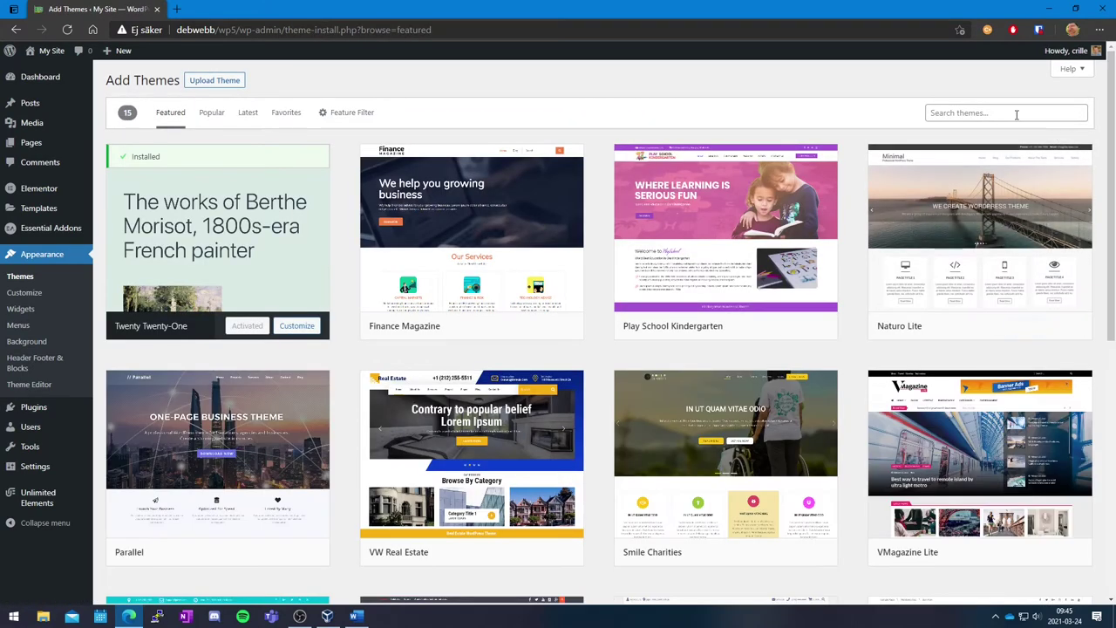
click(1010, 113)
text(hello)
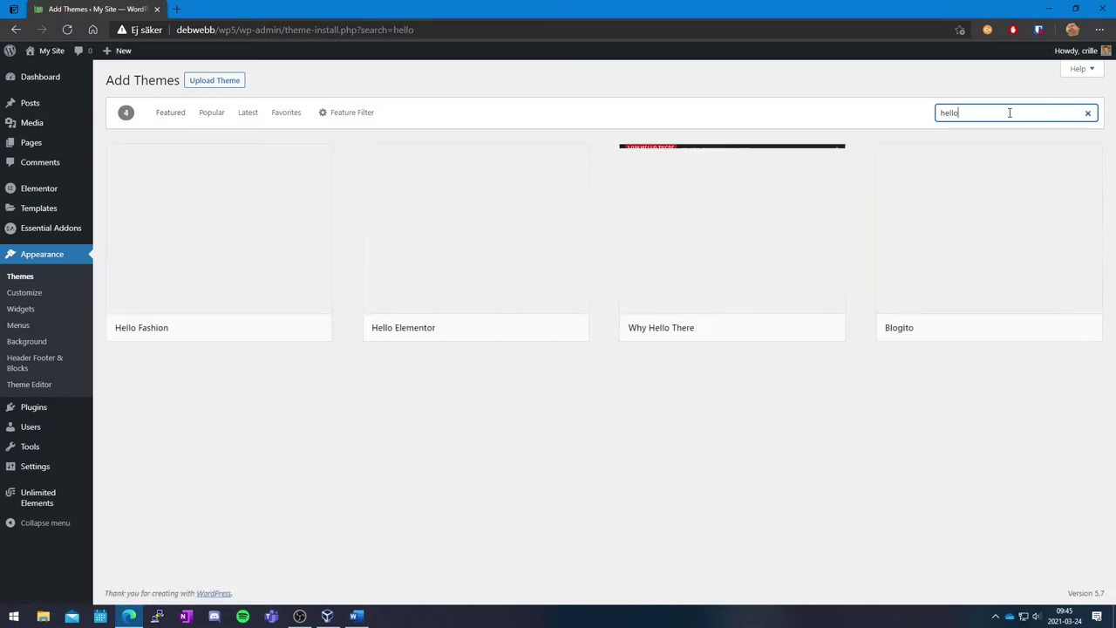
click(517, 330)
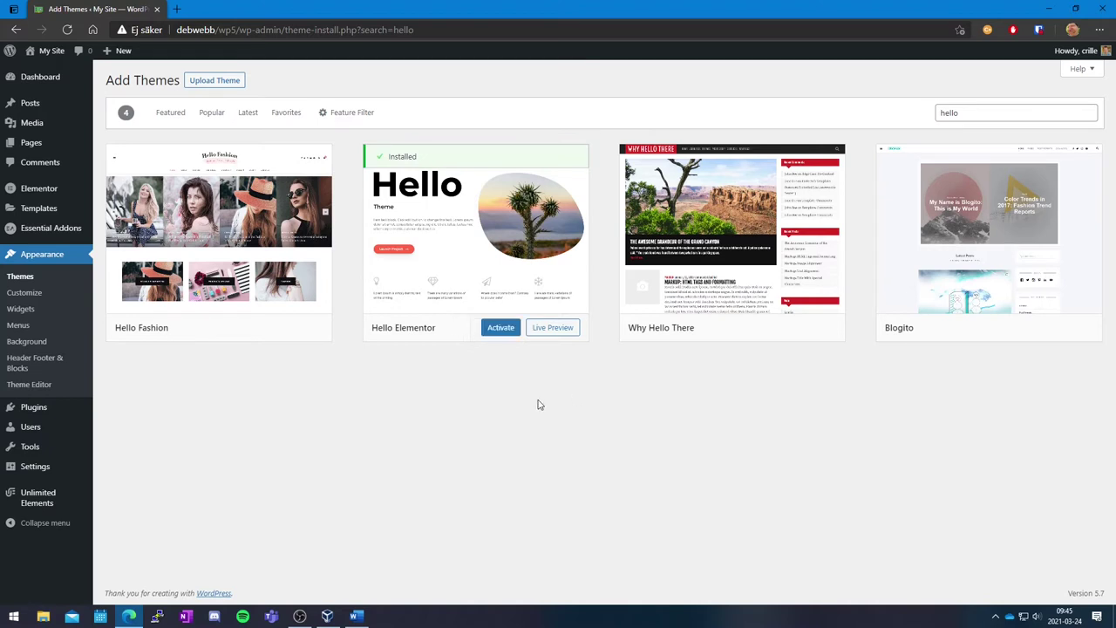
click(502, 329)
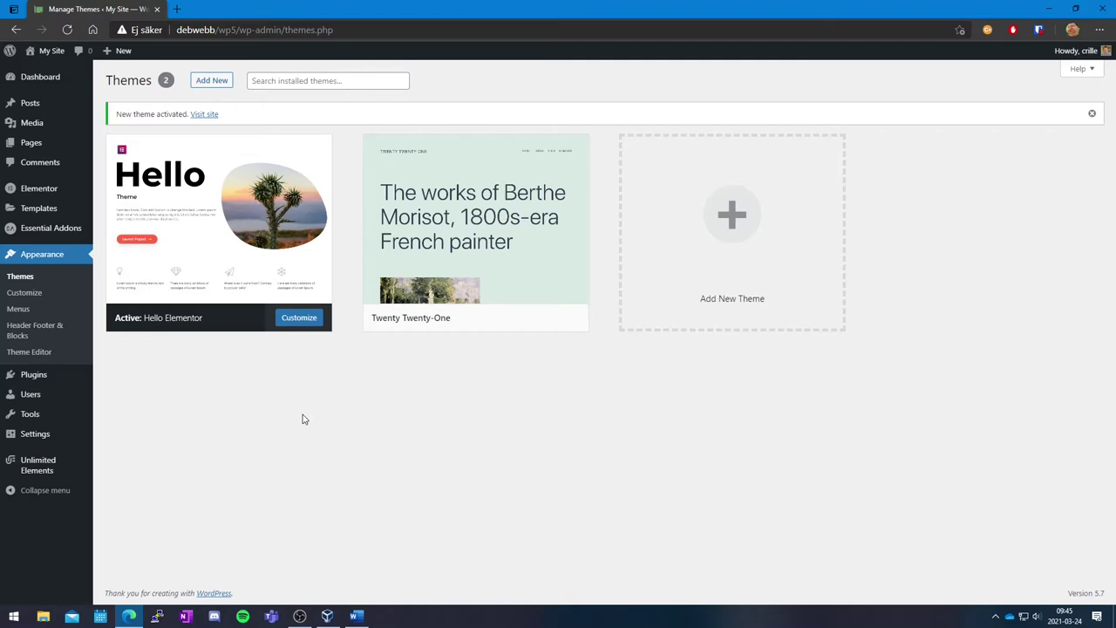
Create a new page titled "Kontakt" and publish it with public visibility.
mouse_move(45, 143)
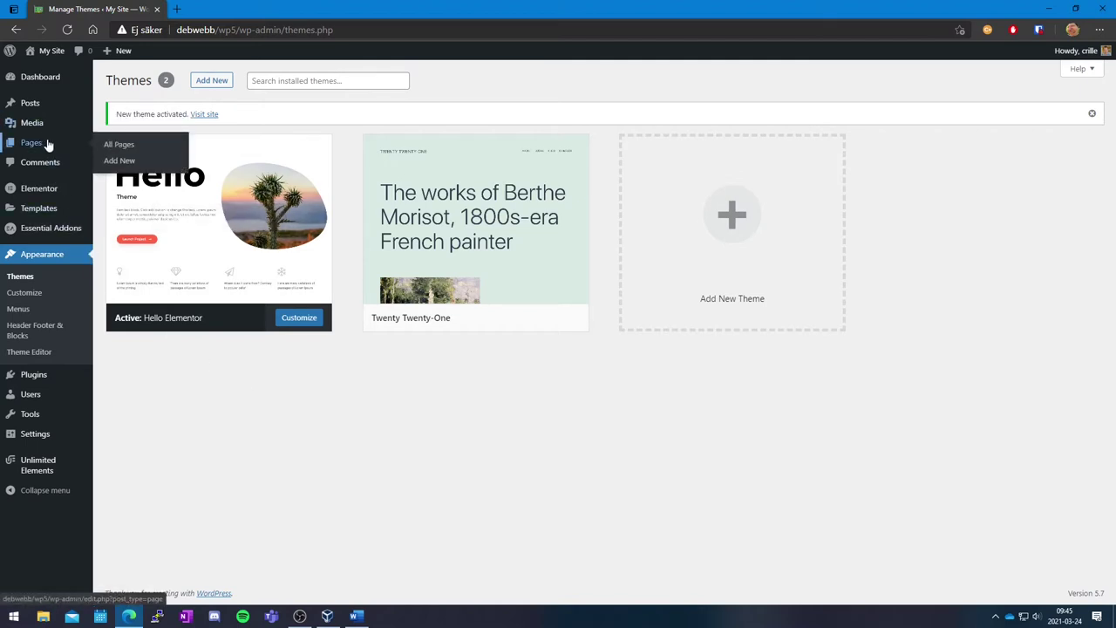
click(118, 143)
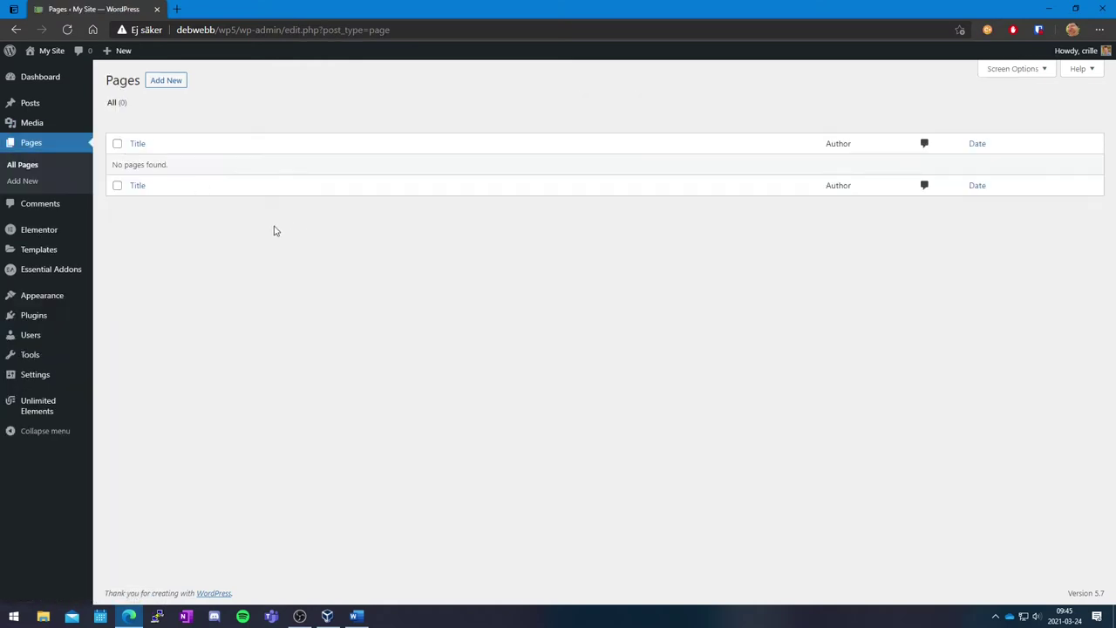
click(170, 81)
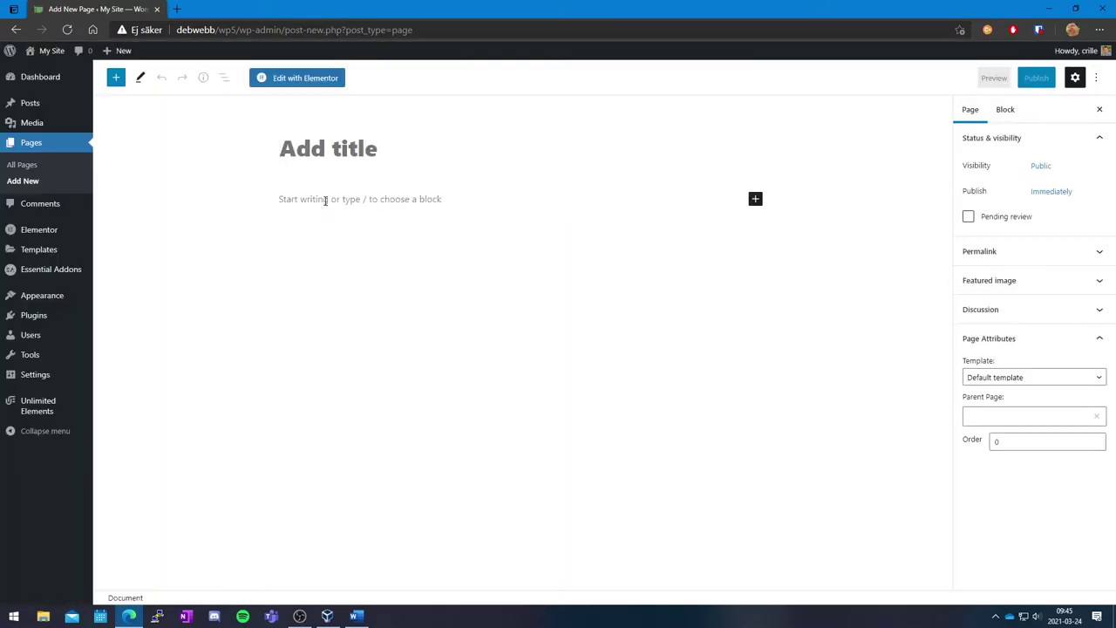
text(S)
key(BackSpace)
text(Kontaskt)
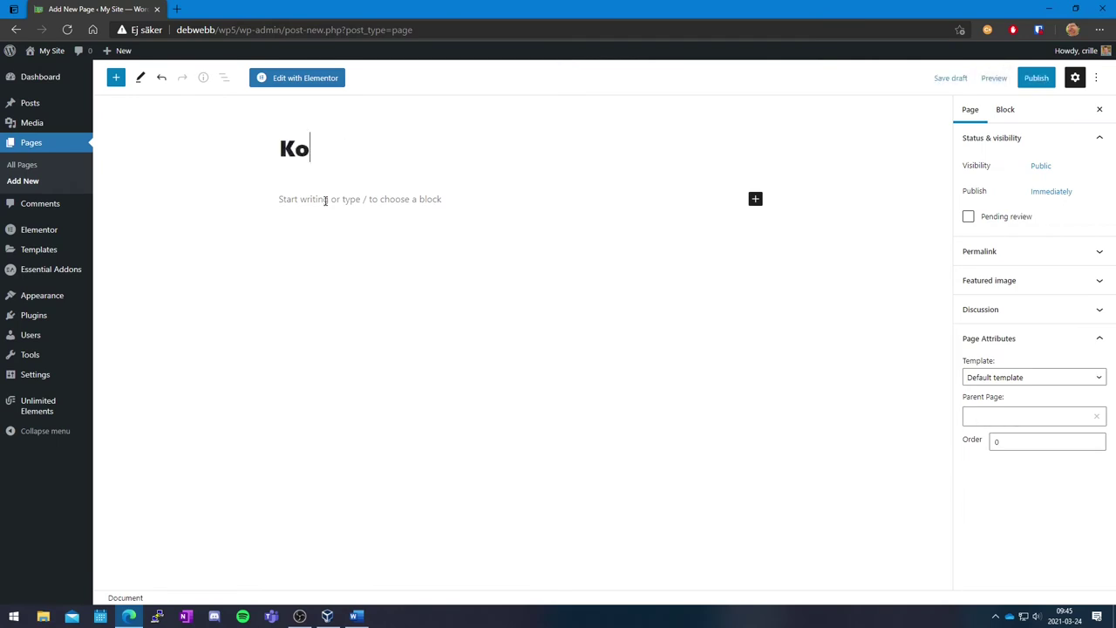
key(BackSpace)
key(BackSpace)
key(BackSpace)
text(t)
key(BackSpace)
text(kt)
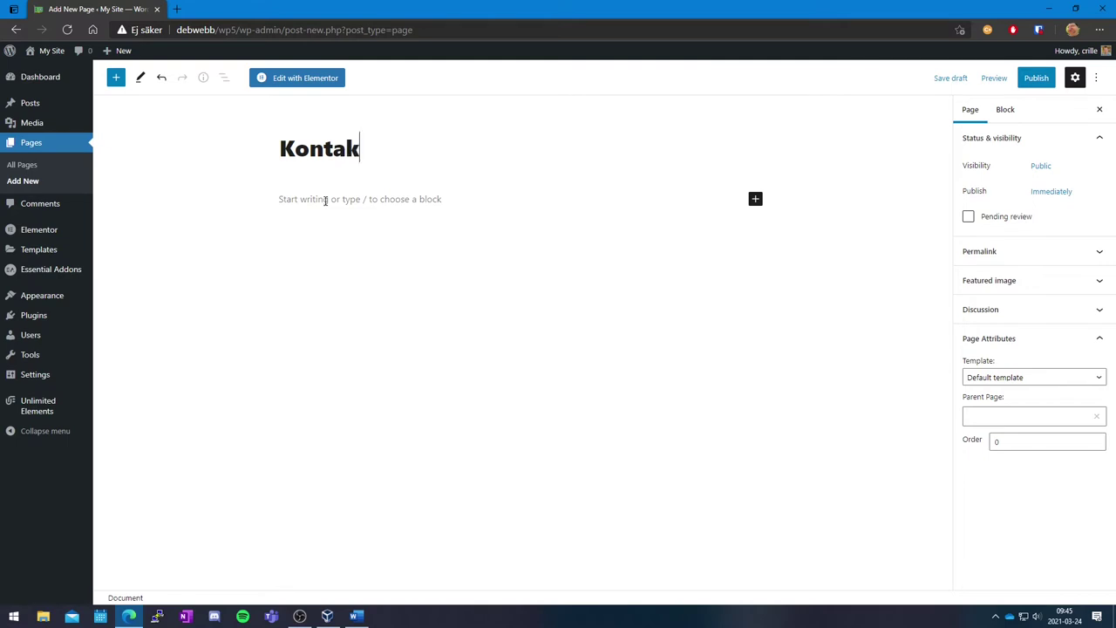
click(1035, 78)
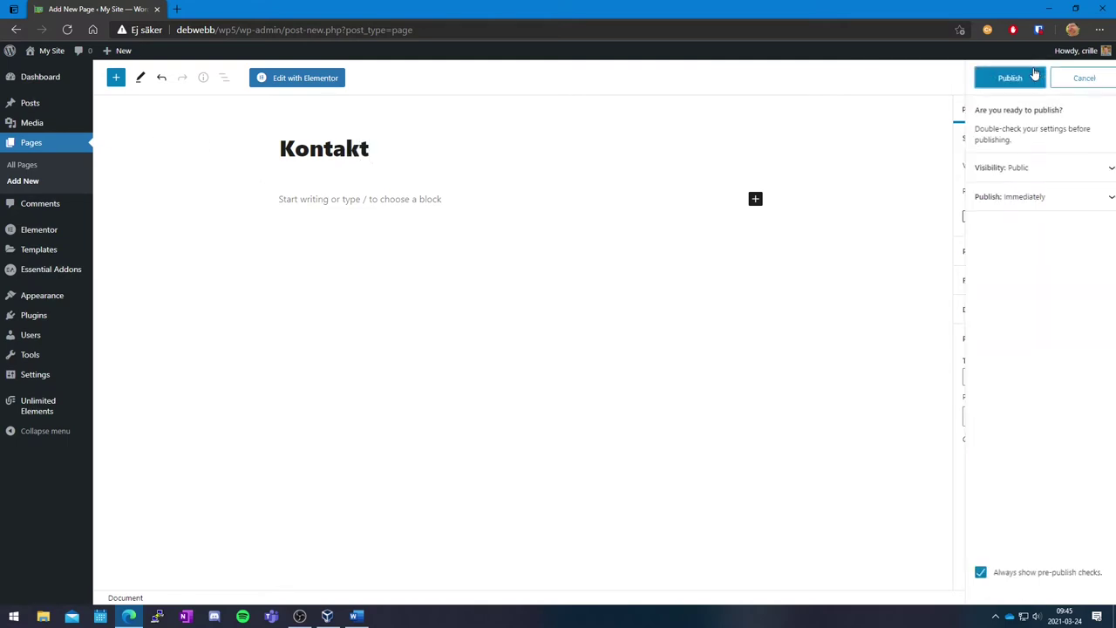
click(1007, 80)
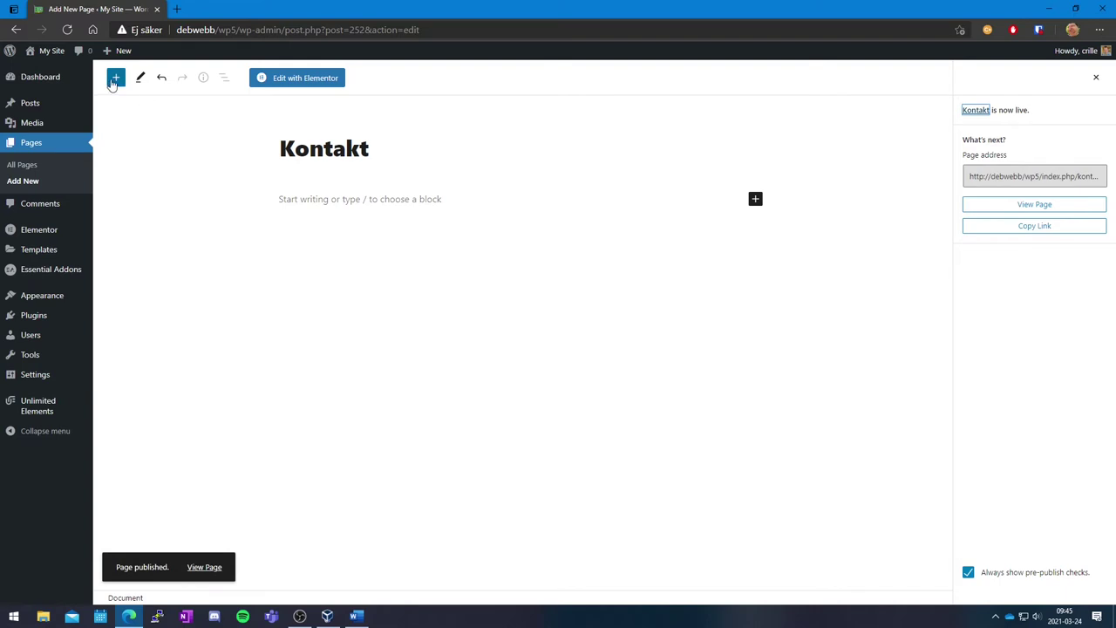
Create a new page titled "Produkter" and publish it with public visibility.
mouse_move(122, 51)
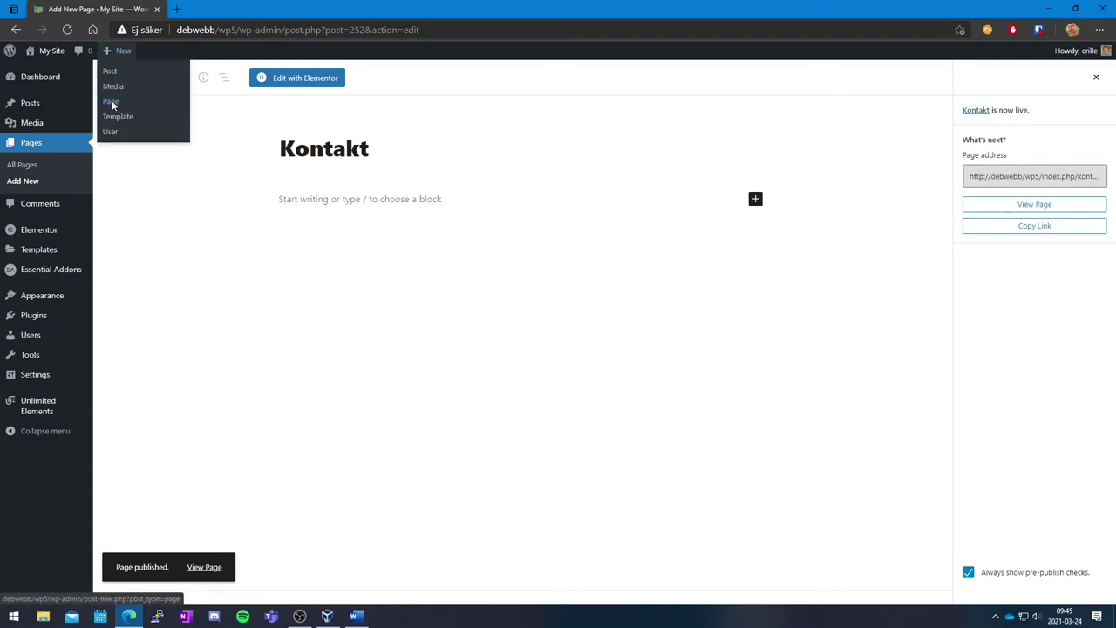
click(112, 103)
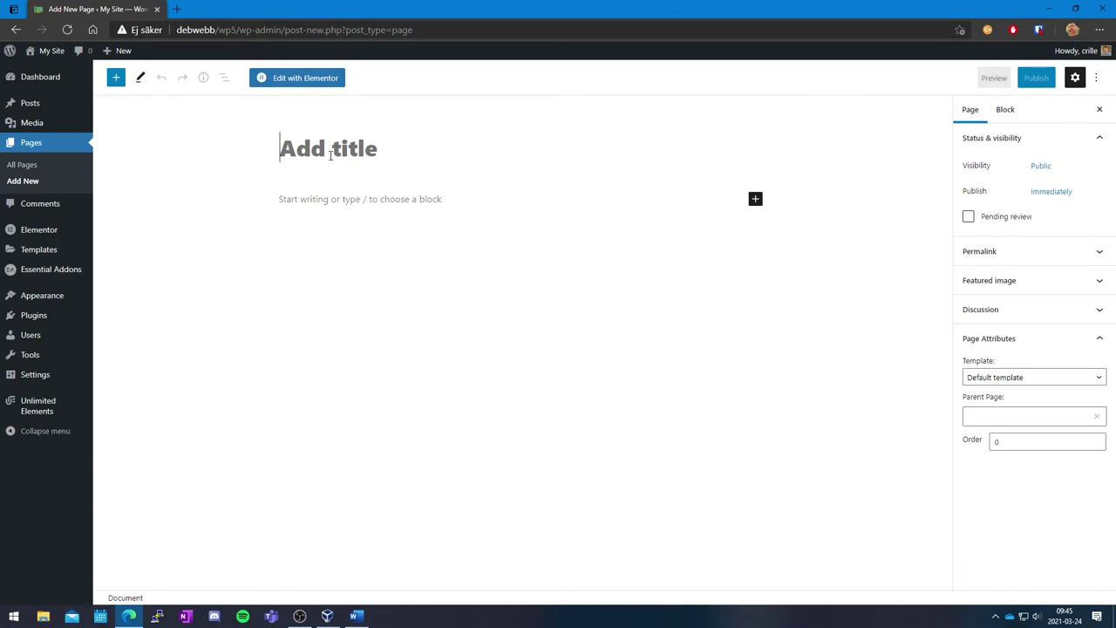
text(Pro)
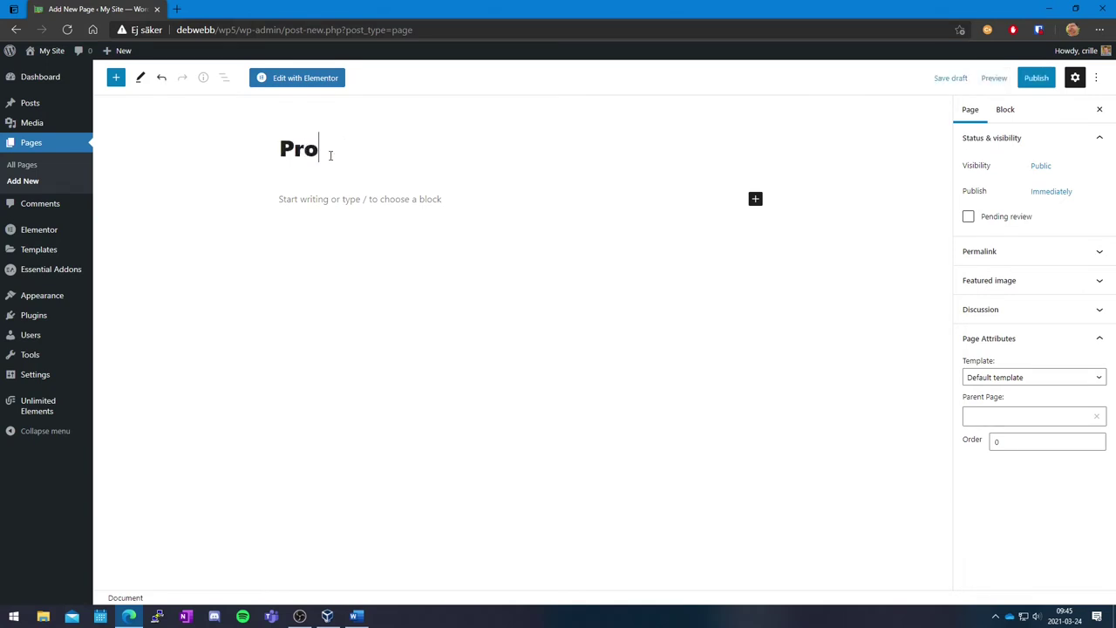
text(dukter)
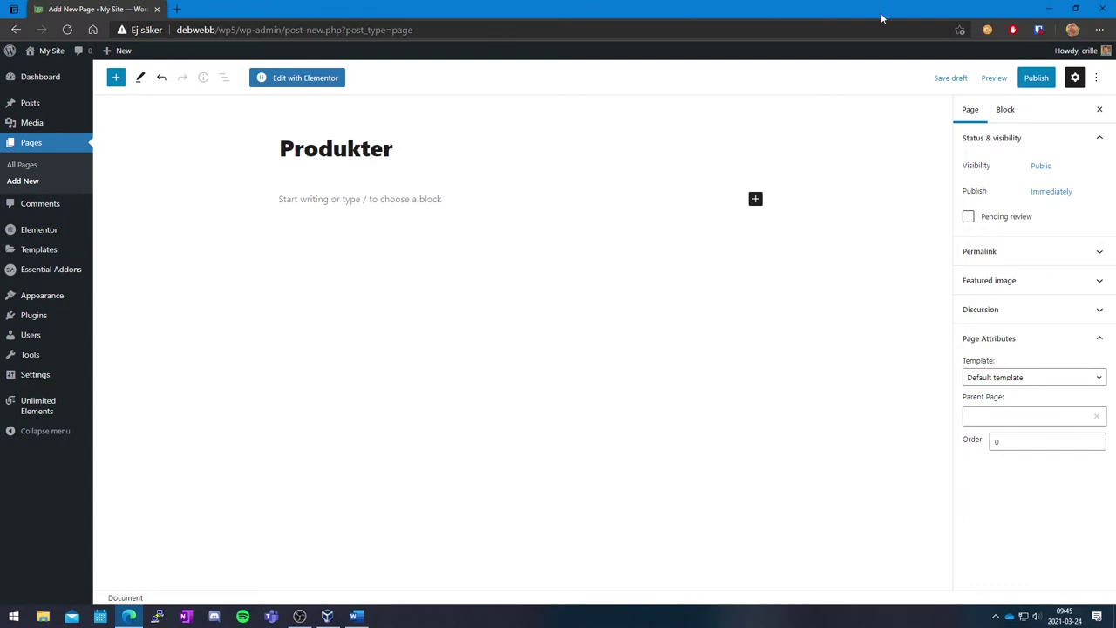
click(1036, 78)
click(1011, 78)
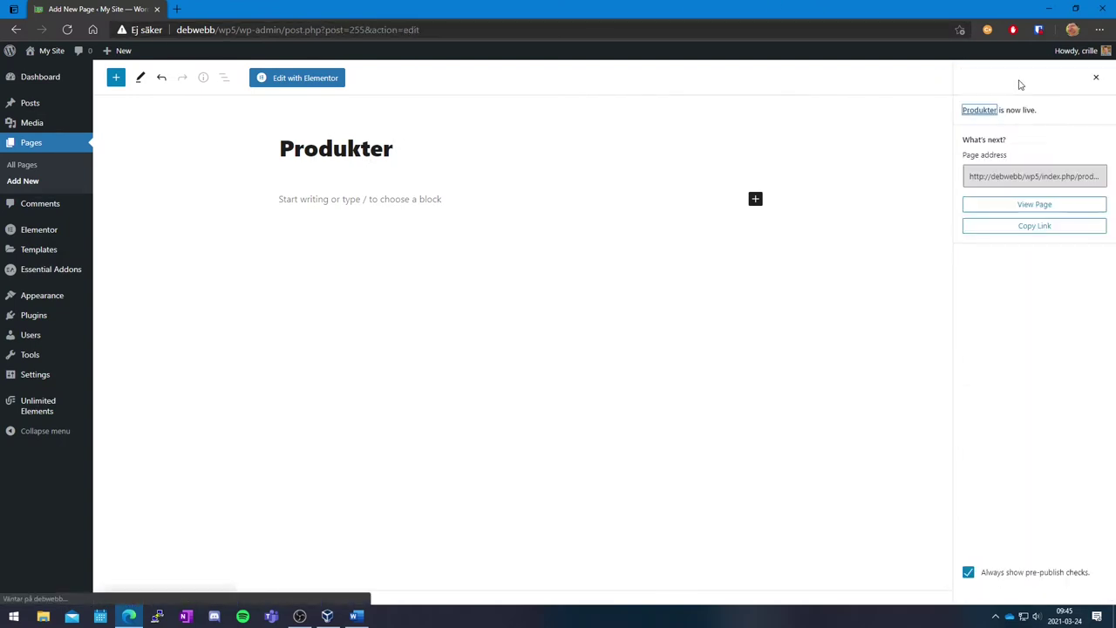
Create a new page titled "Tjänster" and publish it with public visibility.
mouse_move(125, 53)
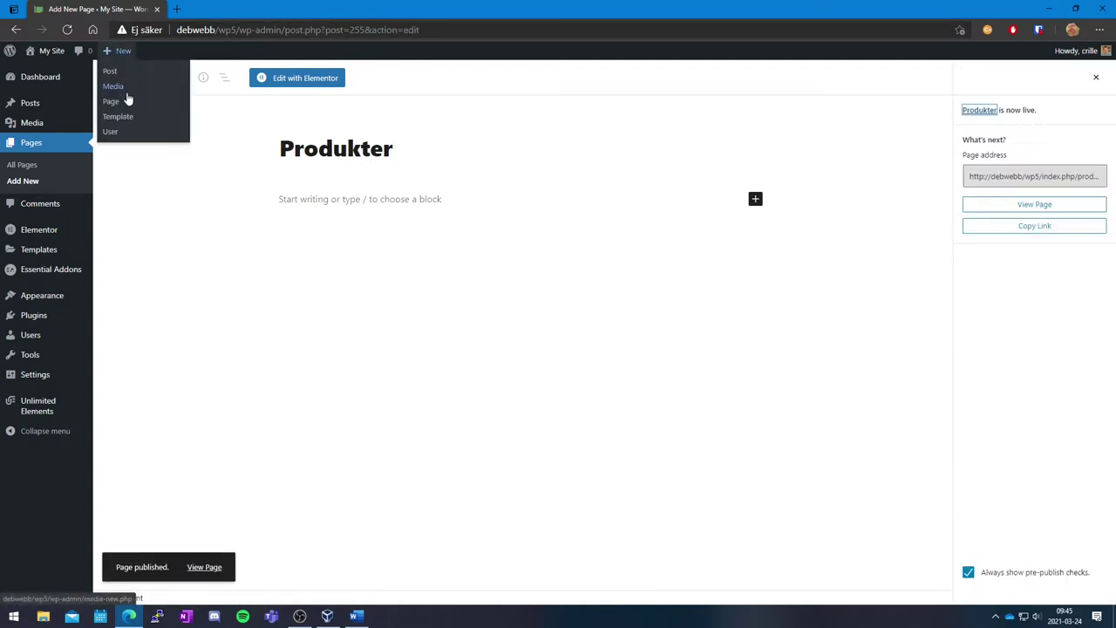
click(121, 106)
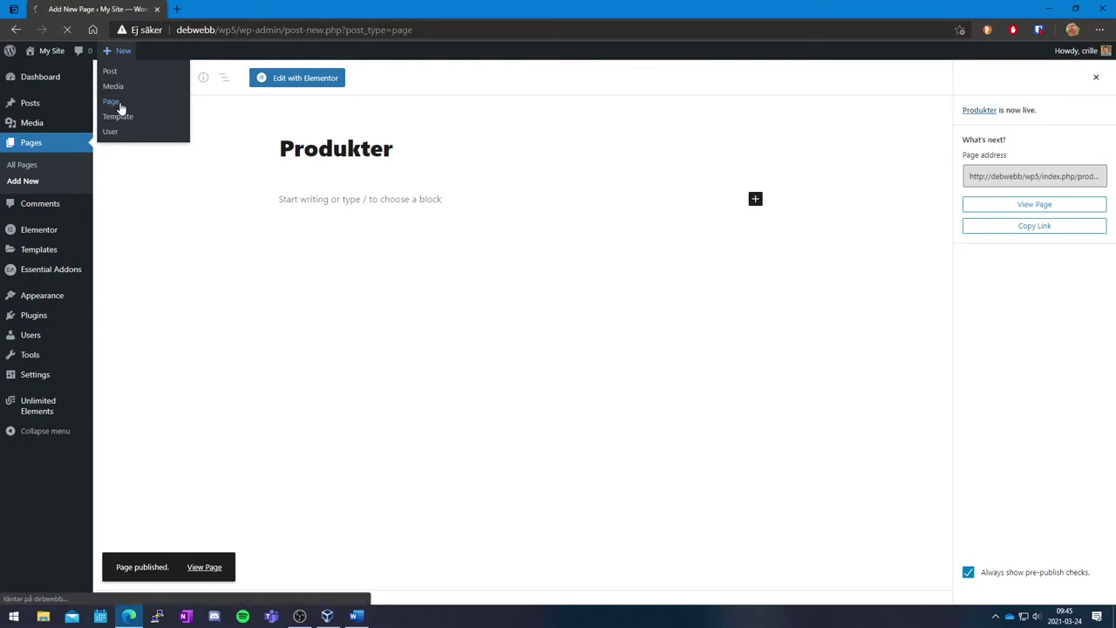
text(jänster)
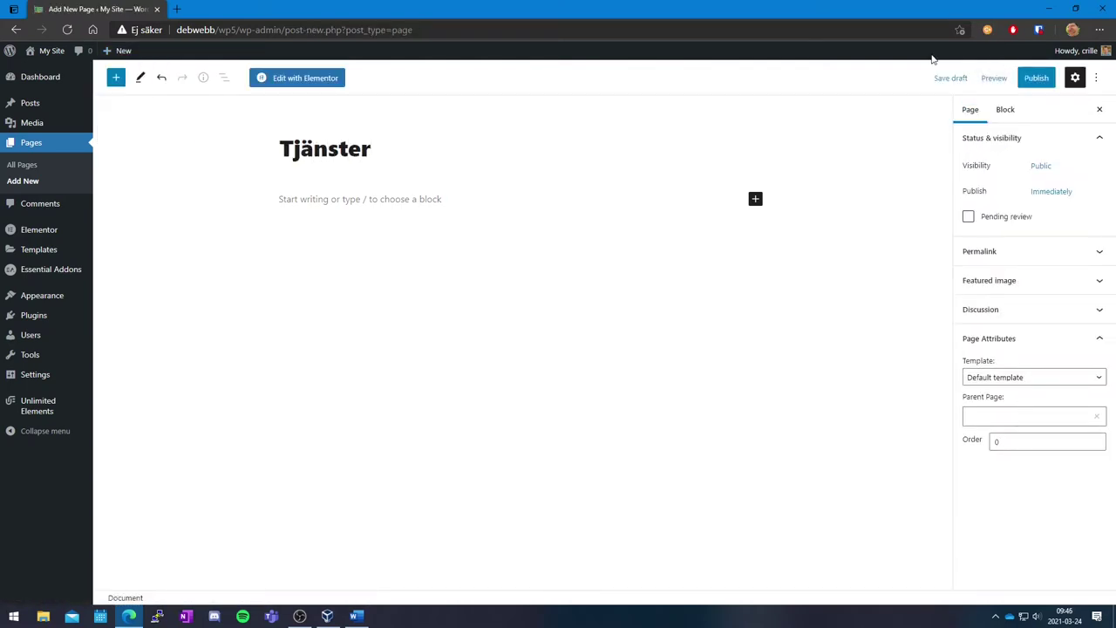
click(1029, 80)
click(1015, 79)
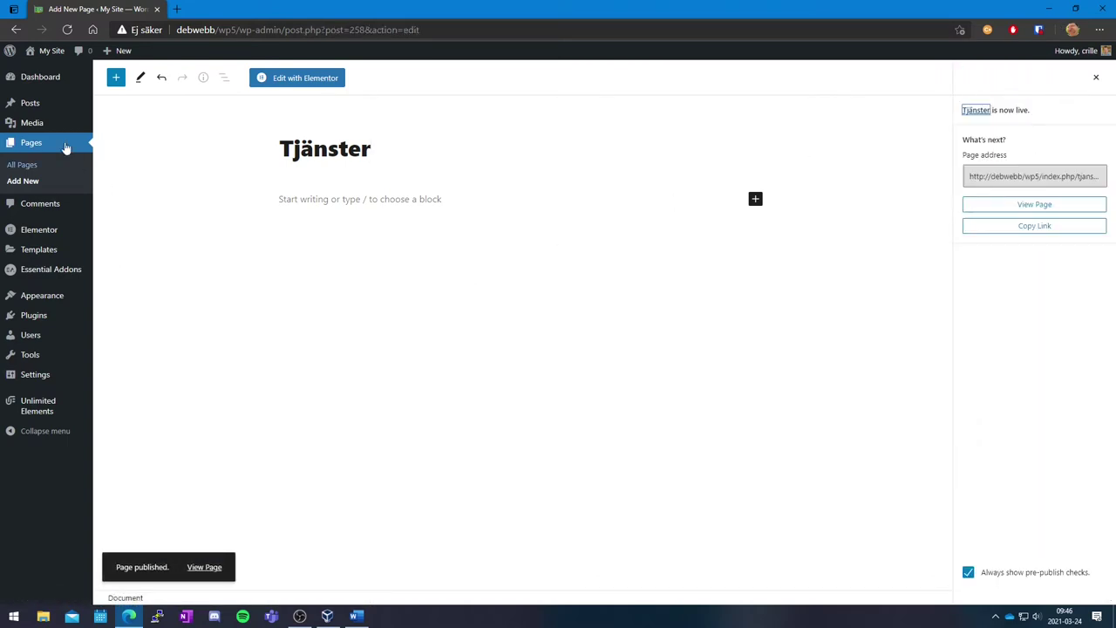
Go to the site's posts and start a new post titled "Måndag".
mouse_move(47, 106)
click(122, 106)
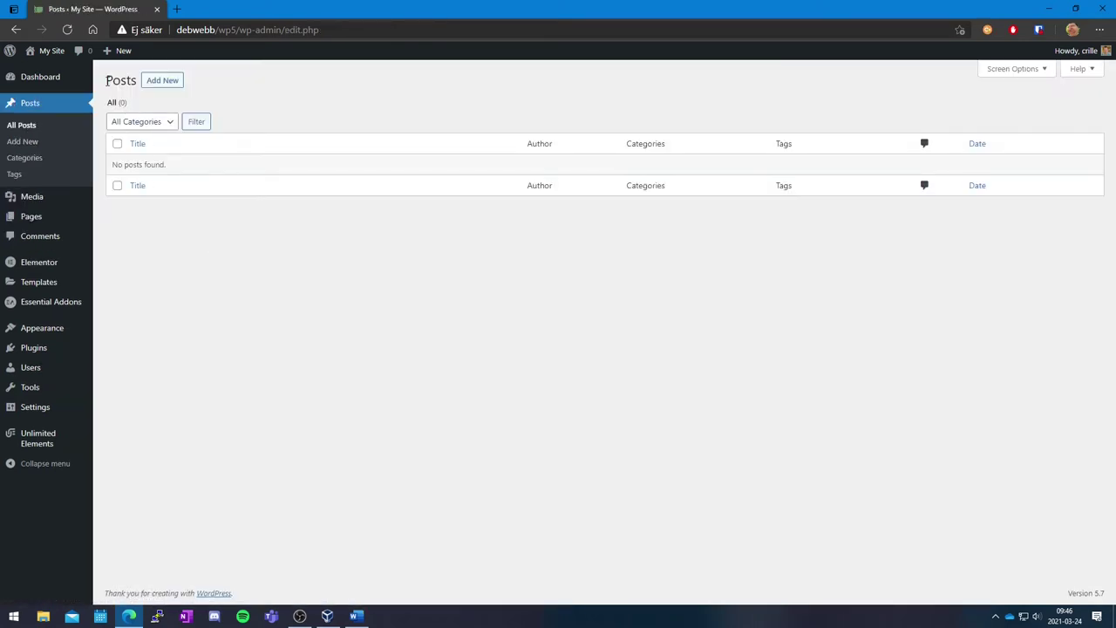
mouse_move(120, 50)
click(112, 71)
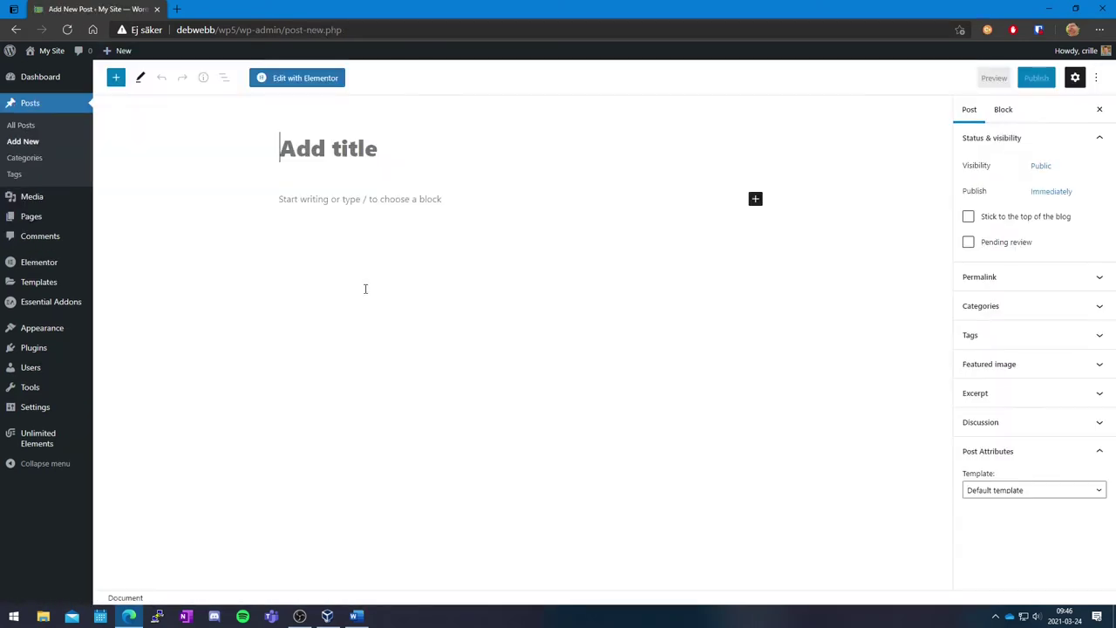
text(-)
key(BackSpace)
text(MNå)
key(BackSpace)
key(BackSpace)
key(BackSpace)
text(Måndag)
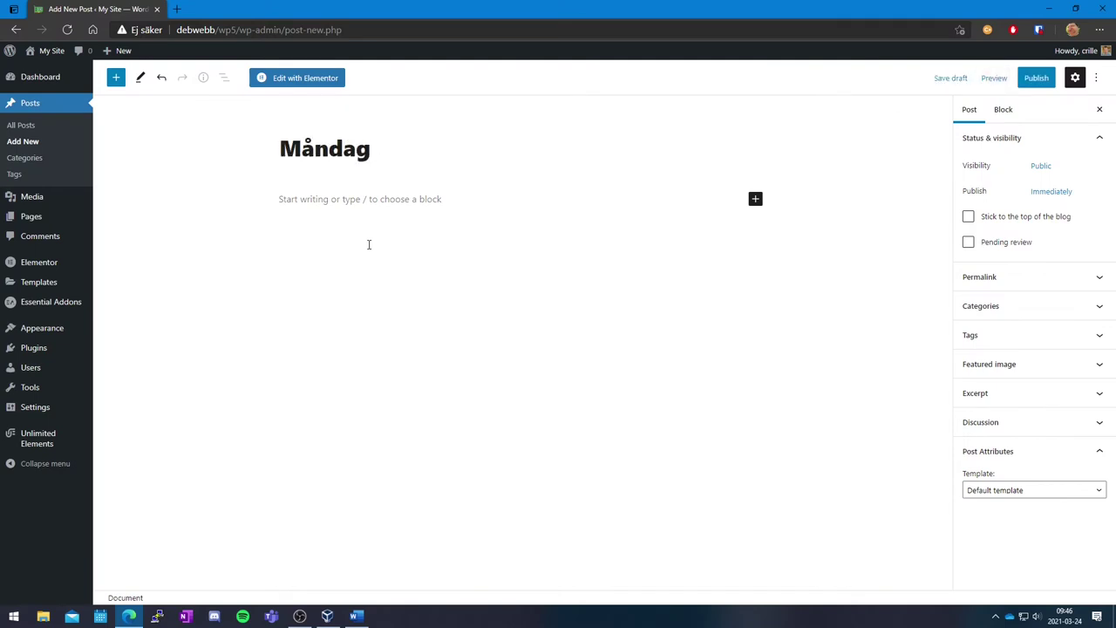
Fill the "Måndag" post's body with three paragraphs of Lorem ipsum placeholder text and publish the post.
key(Return)
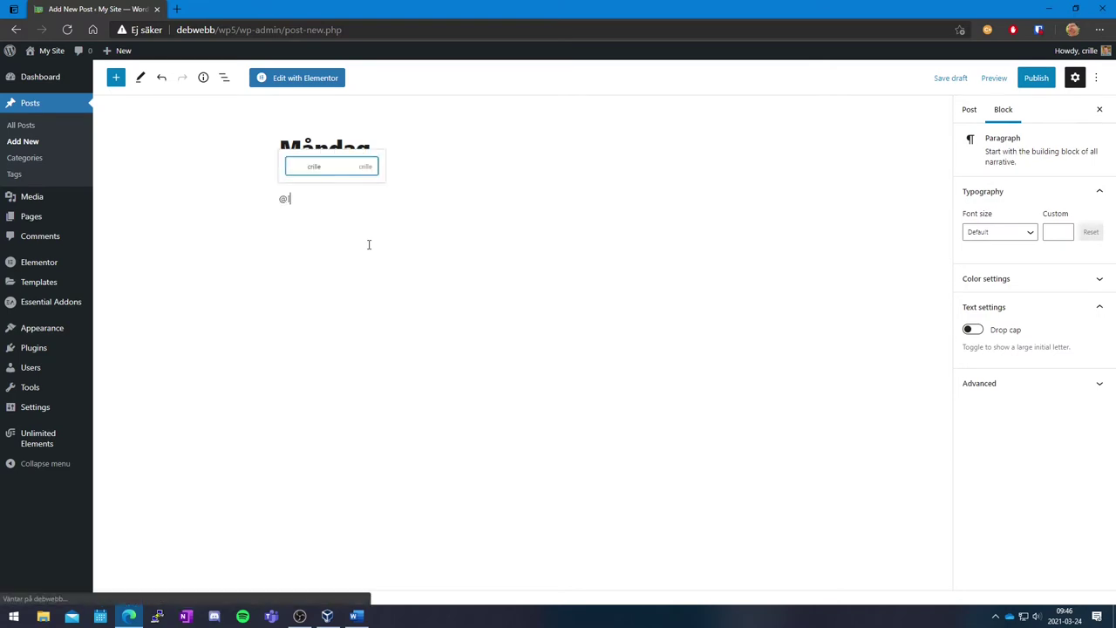
text(Lorem ipsum dolor sit amet, consectetur adipiscing elit. Sed pharetra sem turpis, molestie euismod tellus iaculis non. Nulla accumsan leo at orci porta, sit amet rutrum nisl condimentum. Donec feugiat id nulla ac fringilla. Donec vitae mauris et lacus scelerisque sodales. Suspendisse eu pellentesque massa. Phasellus mauris diam, consequat at sagittis et, posuere a tellus. Phasellus vehicula ante risus, eget viverra ex blandit quis. Nam consectetur tempus eros in cursus. Etiam at volutpat eros, ultrices semper nisl. Nulla eu tincidunt turpis. Maecenas fringilla enim vel ligula rutrum dignissim. Nunc pellentesque volutpat nibh porta tempor. Quisque dui nisi, gravida id nisl non, vehicula ultrices sem.  Aenean lectus mi, pharetra a mauris ut, sollicitudin aliquam lectus. Donec malesuada eleifend diam eget mollis. Sed malesuada magna sapien, in hendrerit nisi tristique eu. Fusce et purus vitae massa iaculis tincidunt in vitae metus. Proin volutpat elit et odio scelerisque, et accumsan enim dignissim. Etiam egestas ante sit amet eleifend volutpat. Donec vehicula dignissim mauris, vitae ultricies magna aliquam quis. Aliquam erat volutpat. Donec pellentesque lectus in justo gravida, eget ultricies felis faucibus. Aliquam elementum tempor egestas. Phasellus id diam nisl.  Proin imperdiet a odio in hendrerit. Nam auctor ut risus et tempus. Aliquam consequat placerat libero et blandit. Praesent tempor neque id ante rhoncus convallis. Donec quis viverra lorem, vel consequat dolor. Pellentesque at augue sapien. Orci varius natoque penatibus et magnis dis parturient montes, nascetur ridiculus mus. Nam tempus auctor sapien vel convallis. Nulla sed euismod orci. Aenean feugiat, lorem vel dapibus sollicitudin, eros nisl pharetra mi, sit amet laoreet mi augue sed ante. Nunc ut dolor ac leo feugiat pharetra sit amet et felis.)
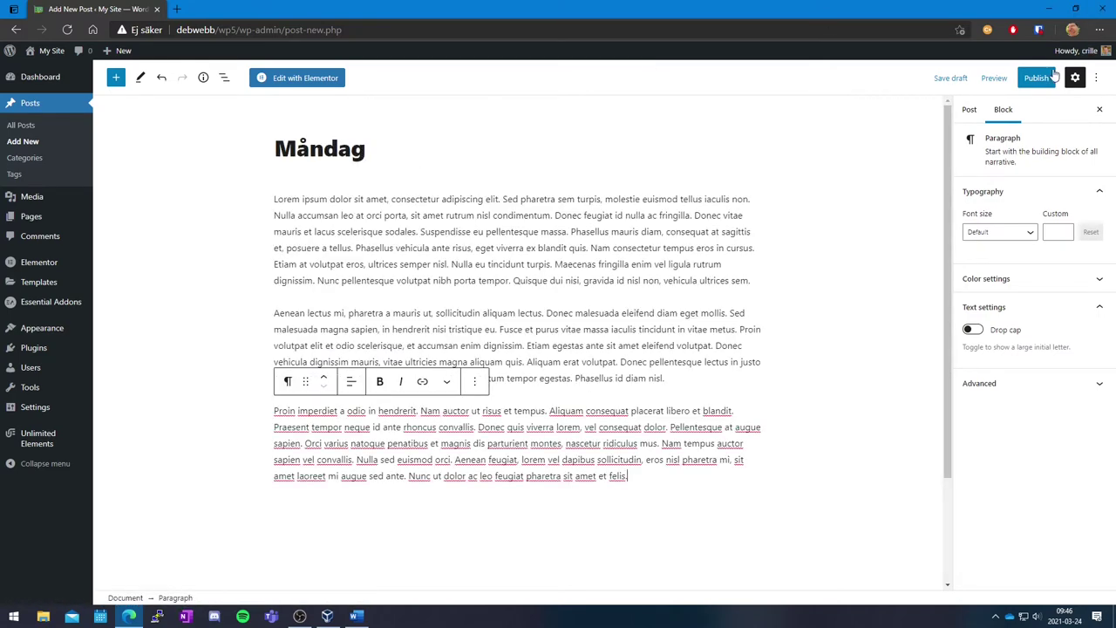
click(1046, 78)
click(1002, 78)
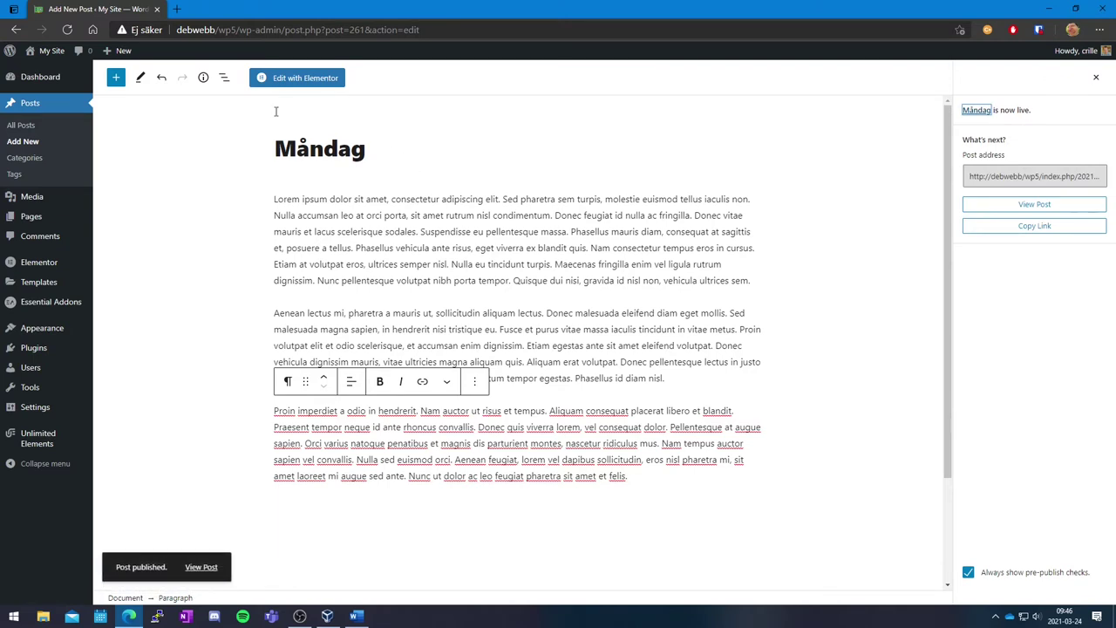
Create a new post titled "Tisdag" with three paragraphs of Lorem ipsum placeholder text and publish it.
mouse_move(122, 50)
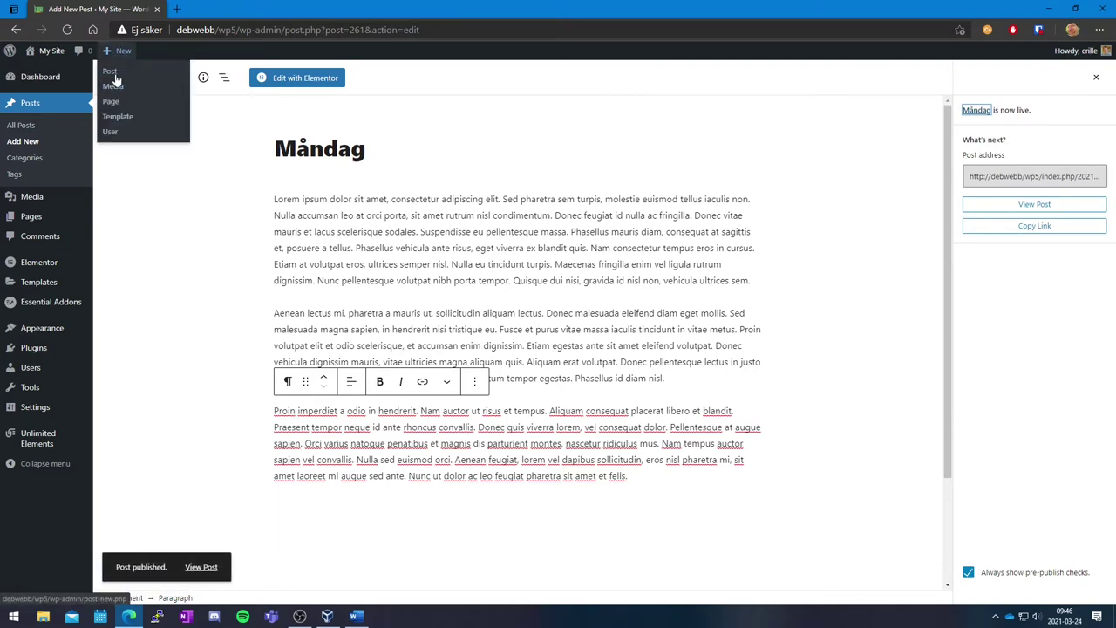
click(121, 81)
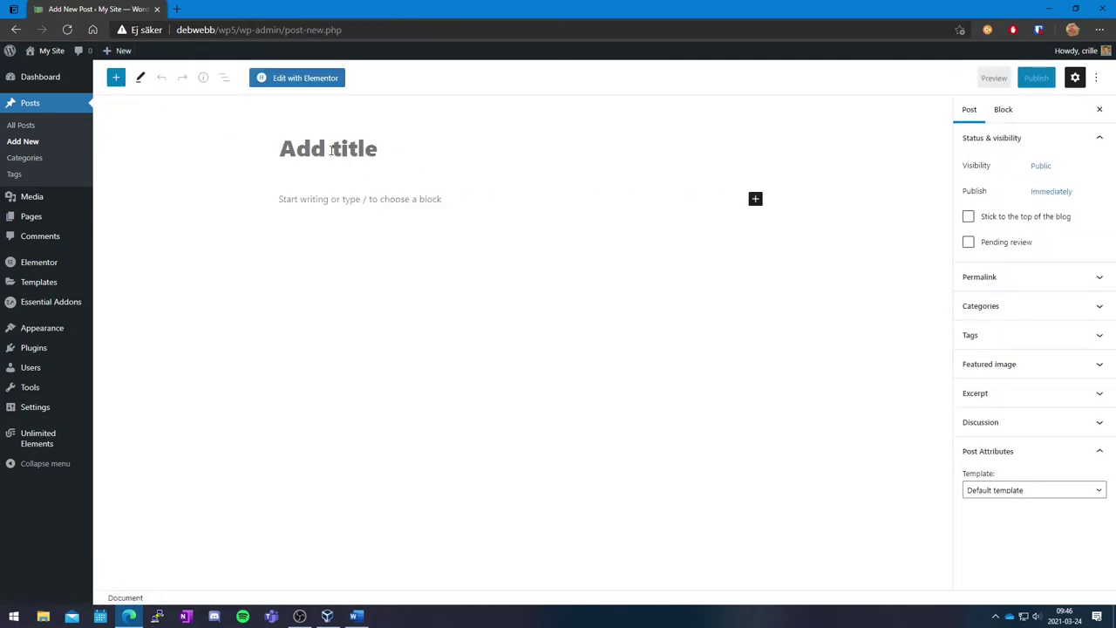
text(Tisdag)
key(Return)
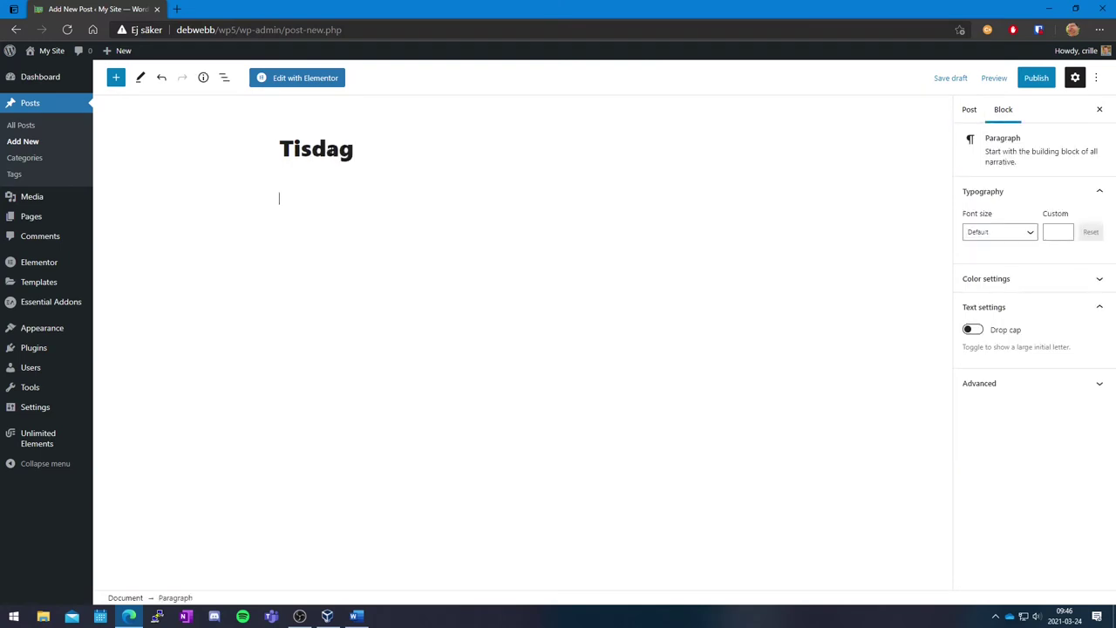
text(Lorem ipsum dolor sit amet, consectetur adipiscing elit. Sed pharetra sem turpis, molestie euismod tellus iaculis non. Nulla accumsan leo at orci porta, sit amet rutrum nisl condimentum. Donec feugiat id nulla ac fringilla. Donec vitae mauris et lacus scelerisque sodales. Suspendisse eu pellentesque massa. Phasellus mauris diam, consequat at sagittis et, posuere a tellus. Phasellus vehicula ante risus, eget viverra ex blandit quis. Nam consectetur tempus eros in cursus. Etiam at volutpat eros, ultrices semper nisl. Nulla eu tincidunt turpis. Maecenas fringilla enim vel ligula rutrum dignissim. Nunc pellentesque volutpat nibh porta tempor. Quisque dui nisi, gravida id nisl non, vehicula ultrices sem.  Aenean lectus mi, pharetra a mauris ut, sollicitudin aliquam lectus. Donec malesuada eleifend diam eget mollis. Sed malesuada magna sapien, in hendrerit nisi tristique eu. Fusce et purus vitae massa iaculis tincidunt in vitae metus. Proin volutpat elit et odio scelerisque, et accumsan enim dignissim. Etiam egestas ante sit amet eleifend volutpat. Donec vehicula dignissim mauris, vitae ultricies magna aliquam quis. Aliquam erat volutpat. Donec pellentesque lectus in justo gravida, eget ultricies felis faucibus. Aliquam elementum tempor egestas. Phasellus id diam nisl.  Proin imperdiet a odio in hendrerit. Nam auctor ut risus et tempus. Aliquam consequat placerat libero et blandit. Praesent tempor neque id ante rhoncus convallis. Donec quis viverra lorem, vel consequat dolor. Pellentesque at augue sapien. Orci varius natoque penatibus et magnis dis parturient montes, nascetur ridiculus mus. Nam tempus auctor sapien vel convallis. Nulla sed euismod orci. Aenean feugiat, lorem vel dapibus sollicitudin, eros nisl pharetra mi, sit amet laoreet mi augue sed ante. Nunc ut dolor ac leo feugiat pharetra sit amet et felis.)
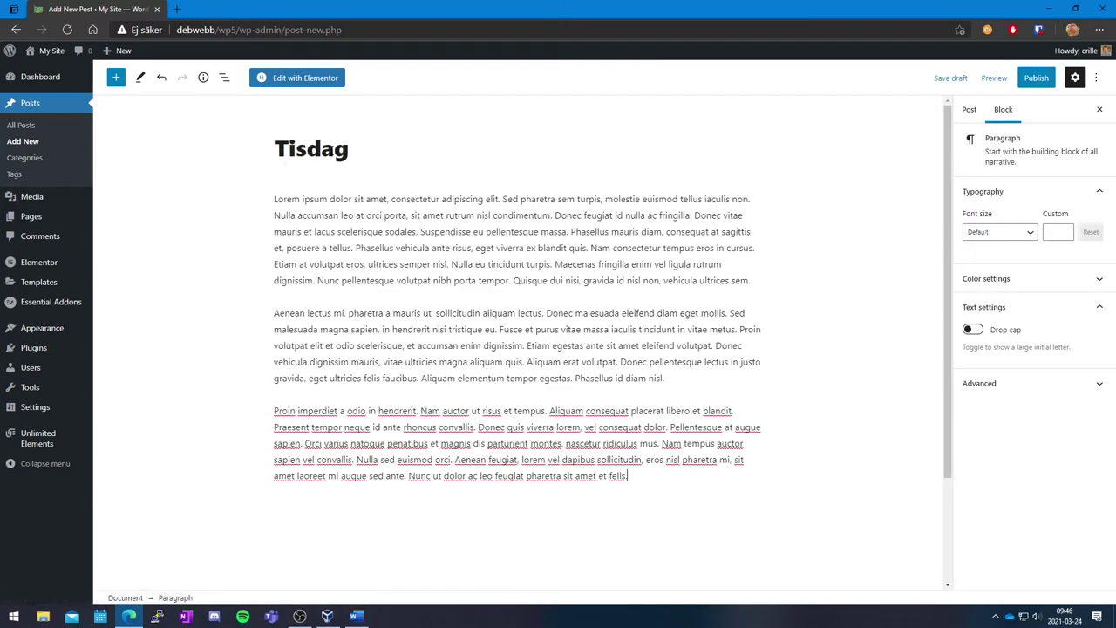
click(1052, 83)
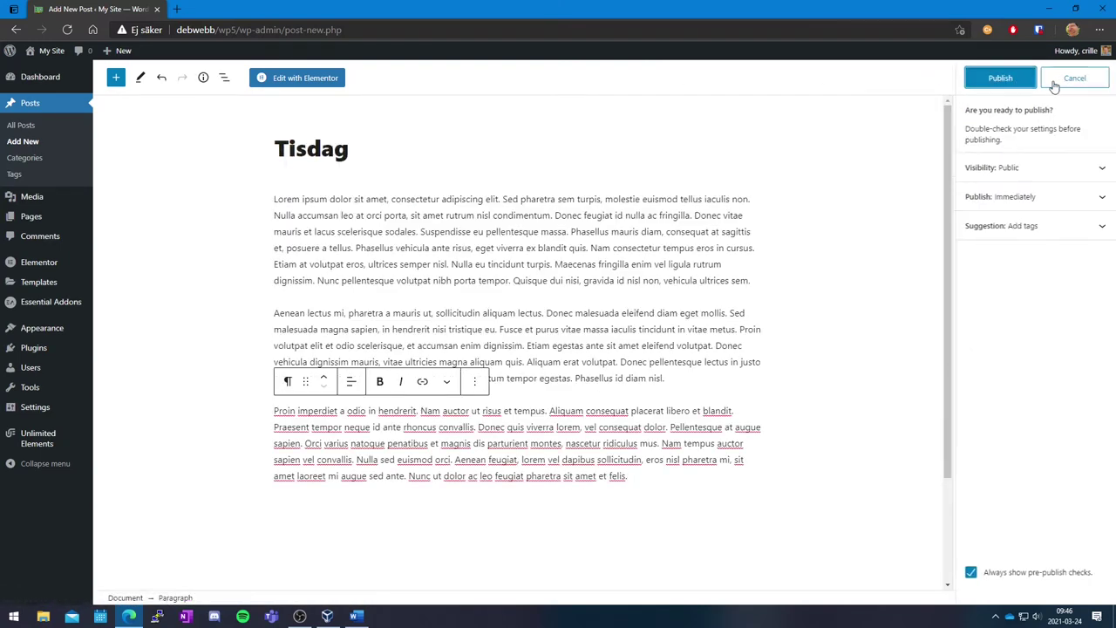
click(1004, 80)
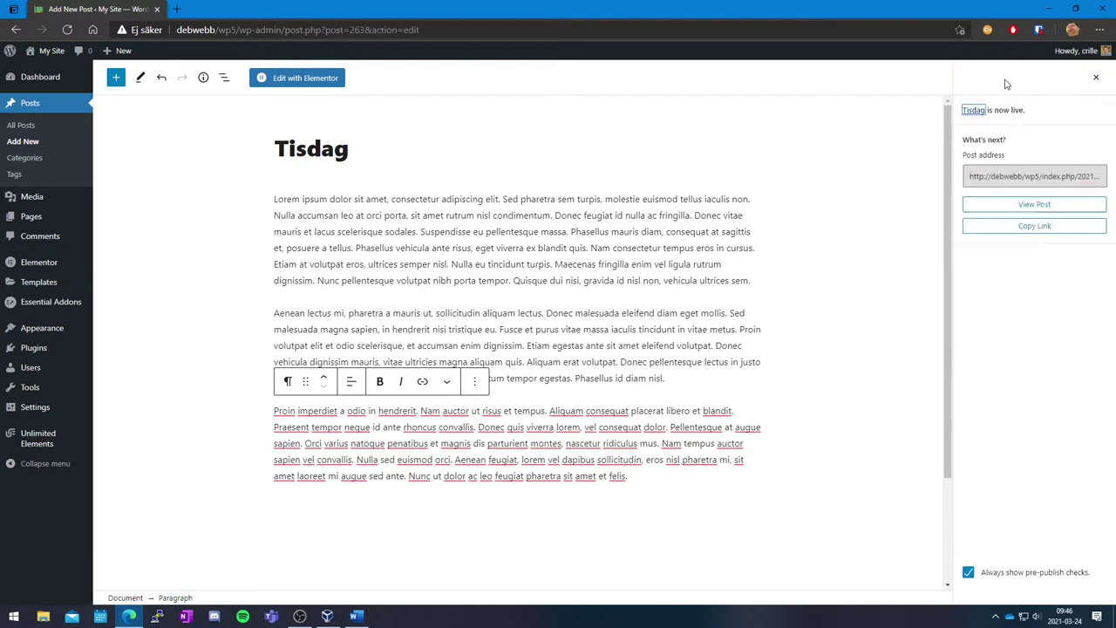
Create a new post titled "Onsdag" with three paragraphs of Lorem ipsum placeholder text and publish it.
click(123, 68)
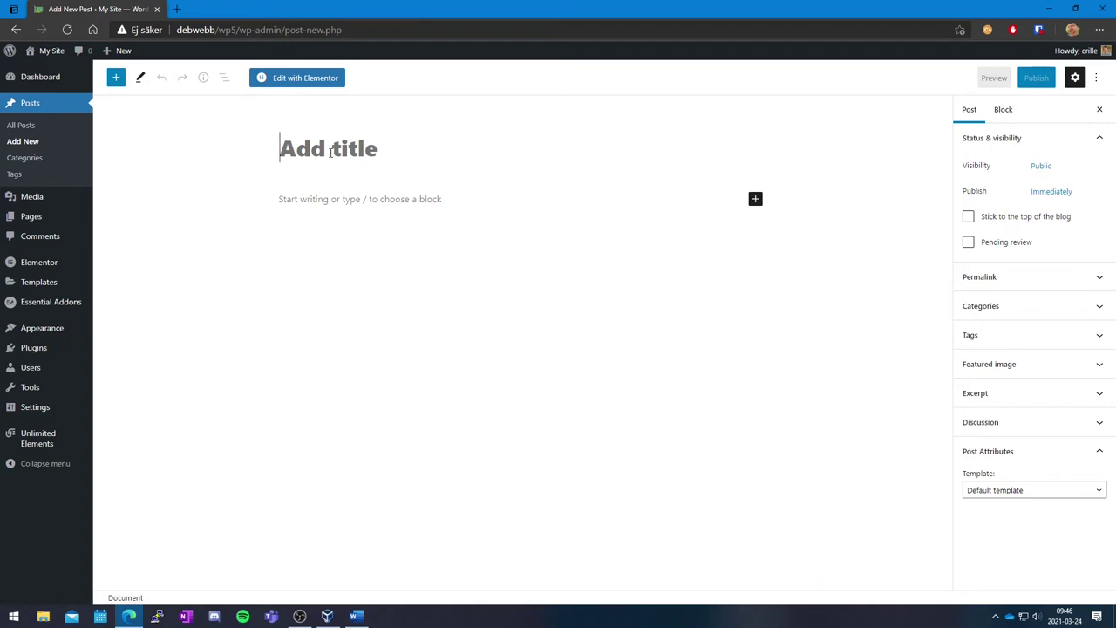
text(Onsdaf)
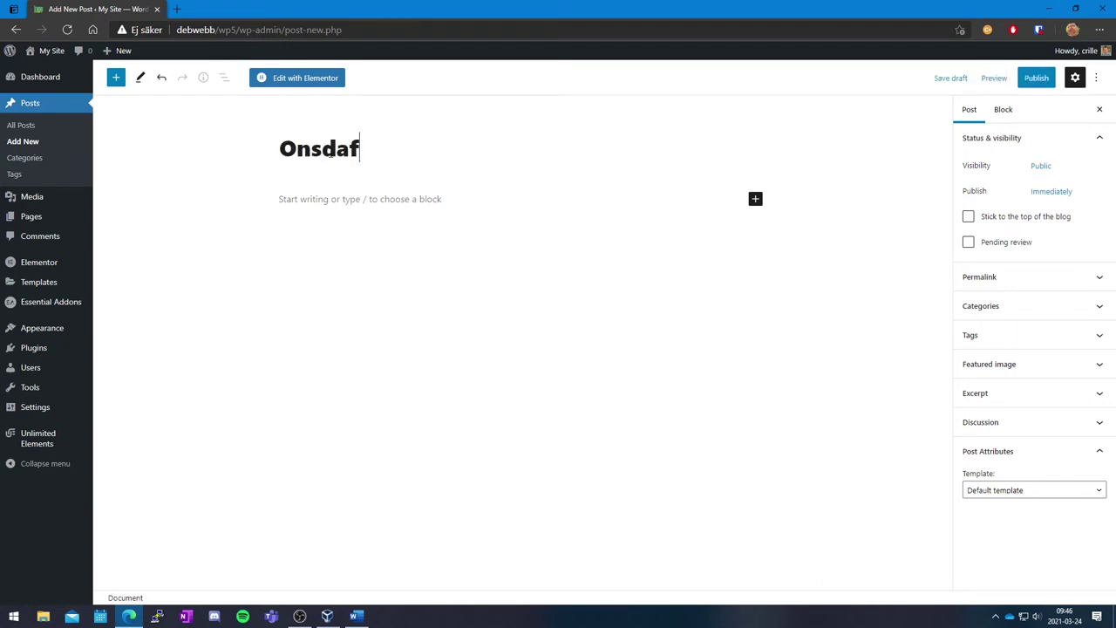
key(BackSpace)
text(g)
key(Return)
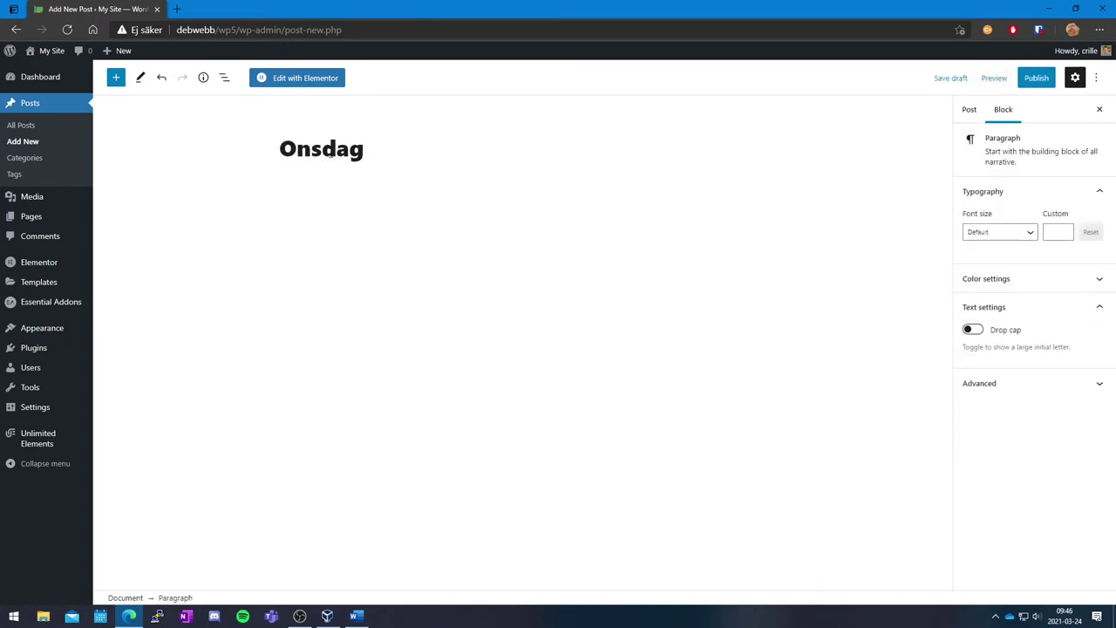
text(@lorem)
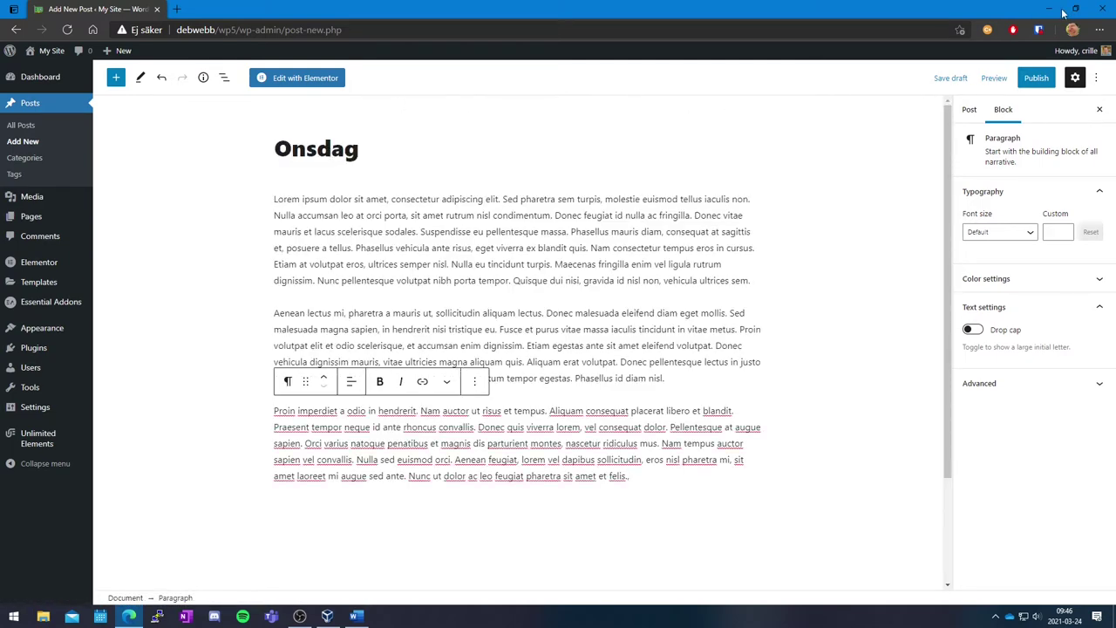
click(1035, 78)
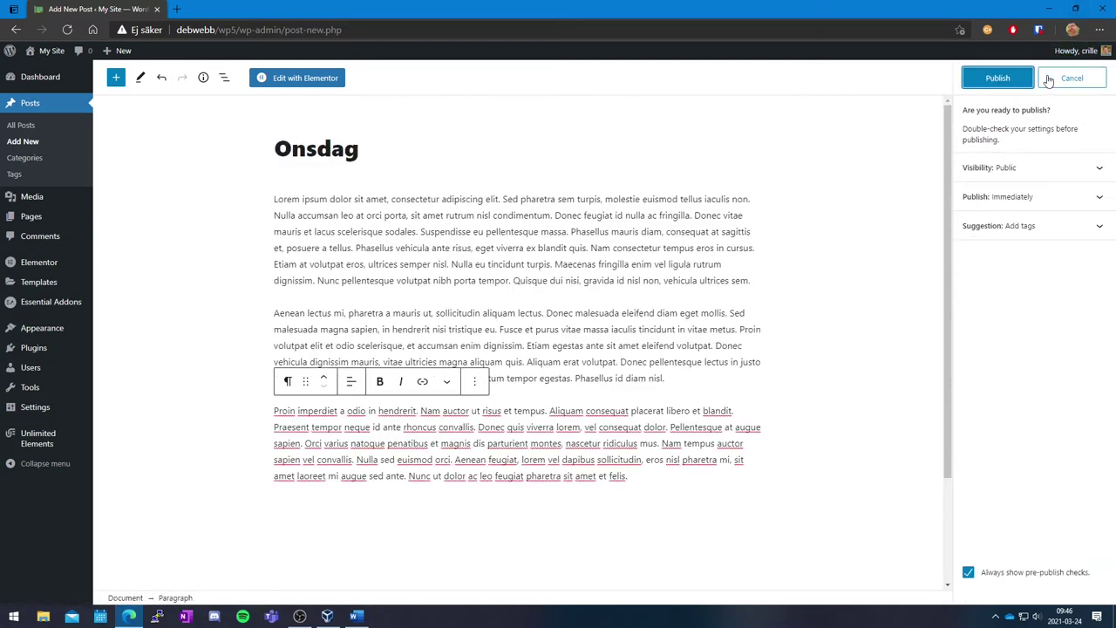
click(1000, 80)
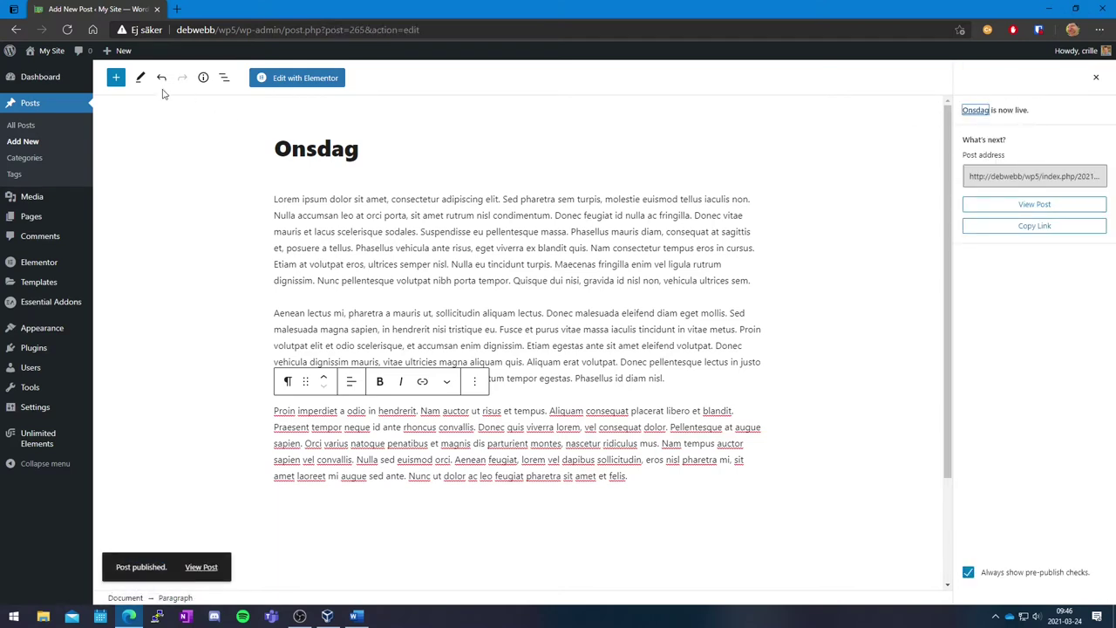
Create and publish a post titled "Torsdag" with three paragraphs of Lorem ipsum placeholder text, and open the list of all posts.
mouse_move(131, 51)
click(111, 71)
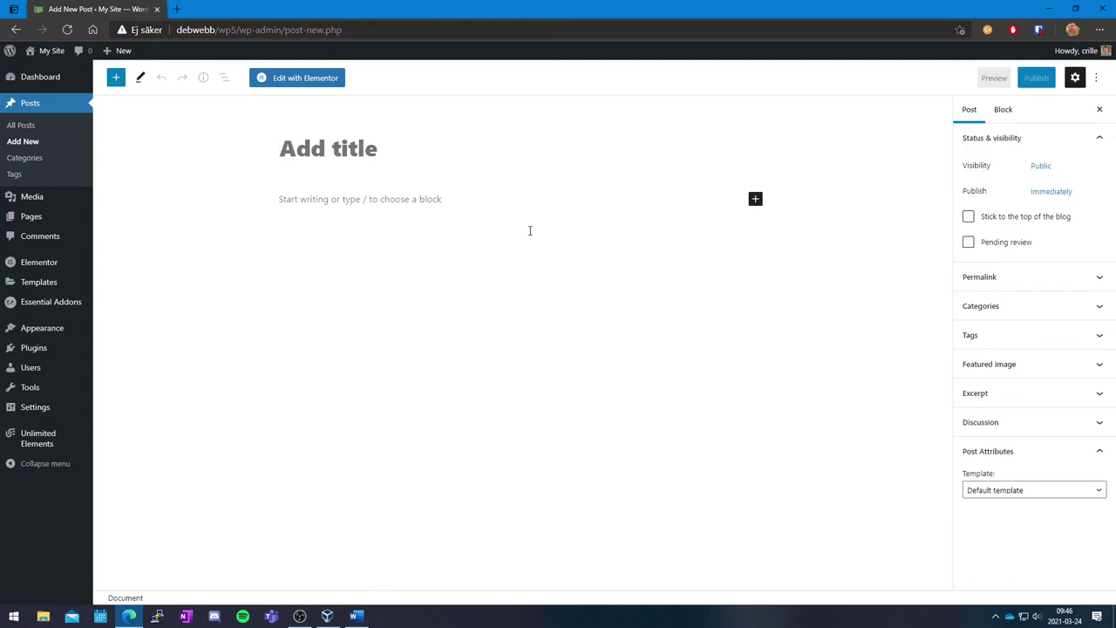
text(Torsdag)
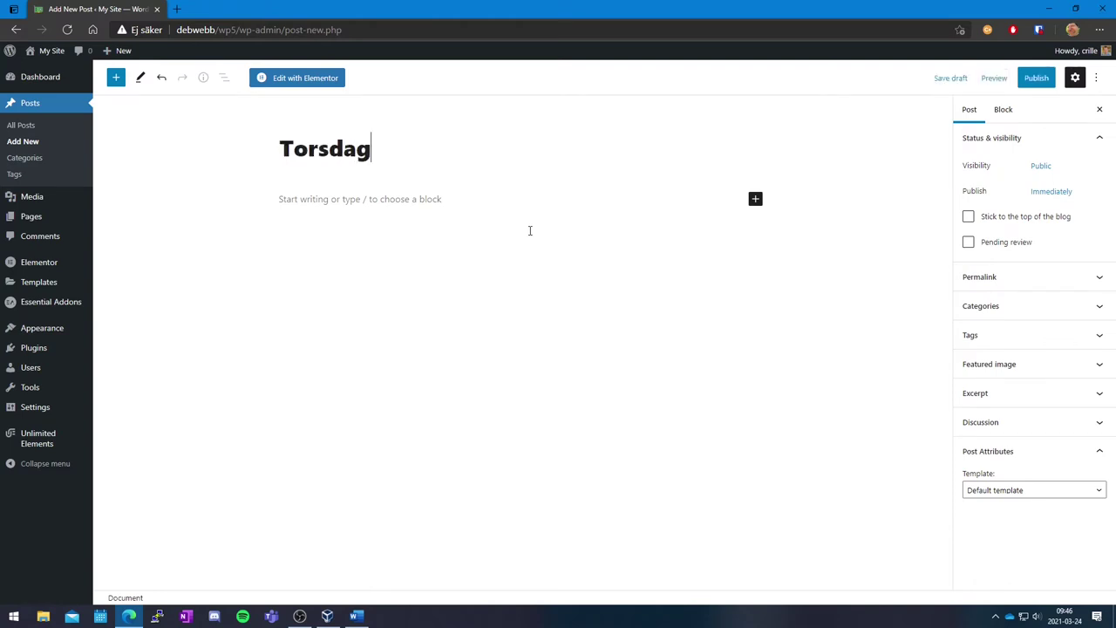
key(Return)
text(/lorem)
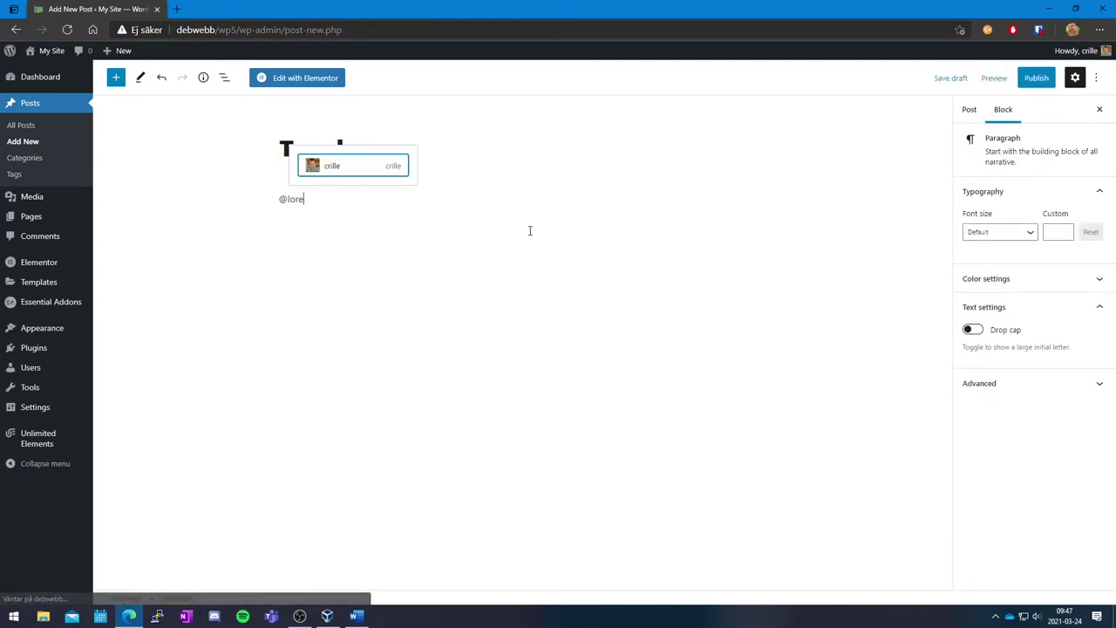
key(Return)
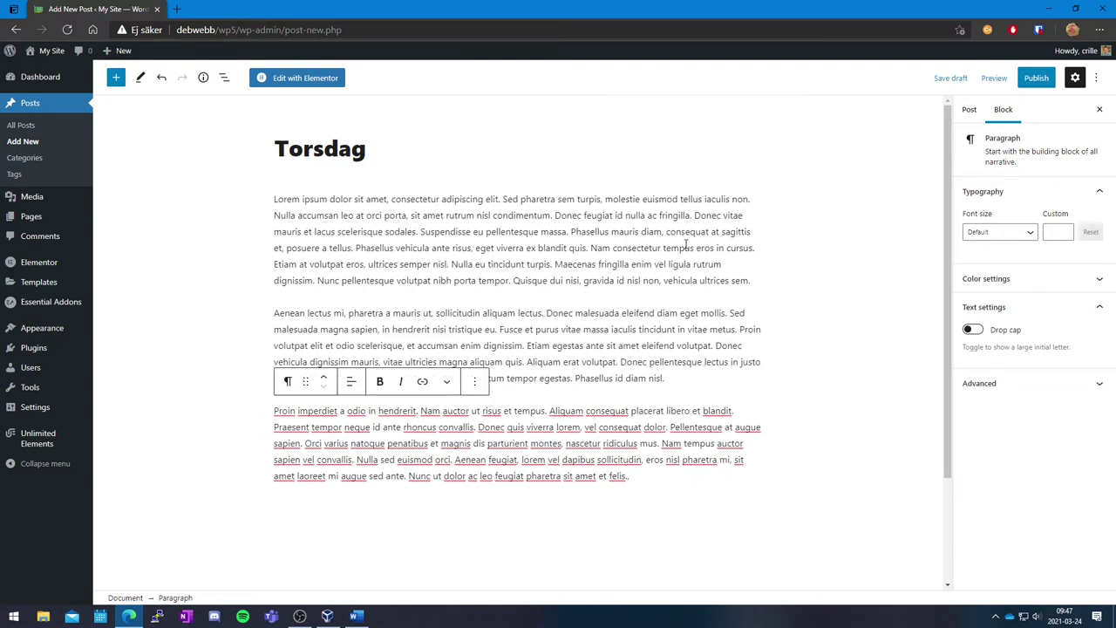
click(1036, 78)
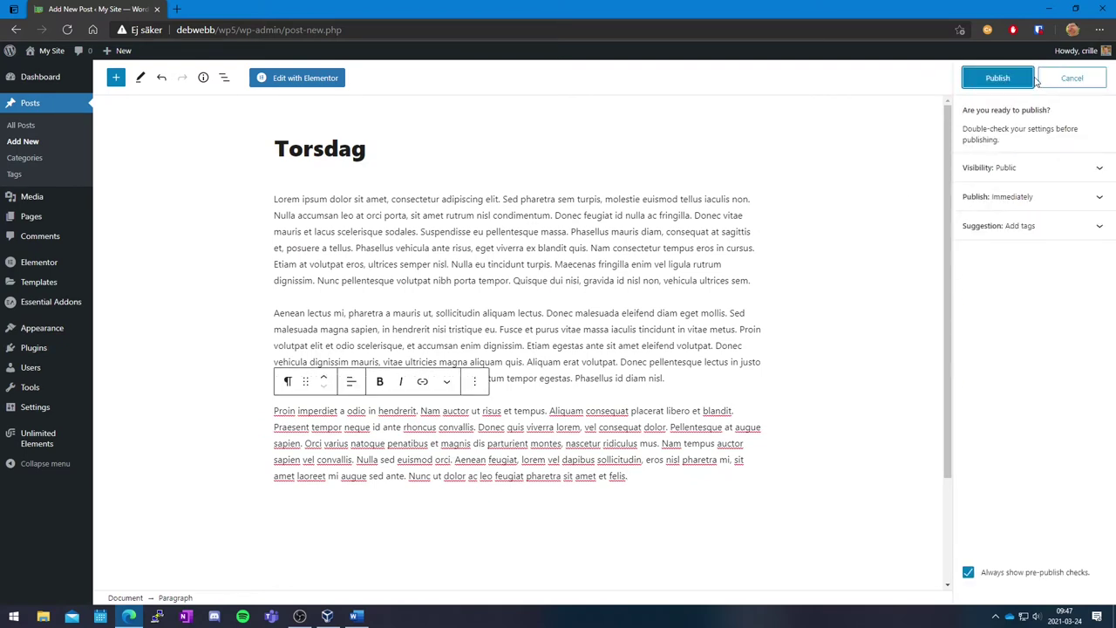
click(997, 77)
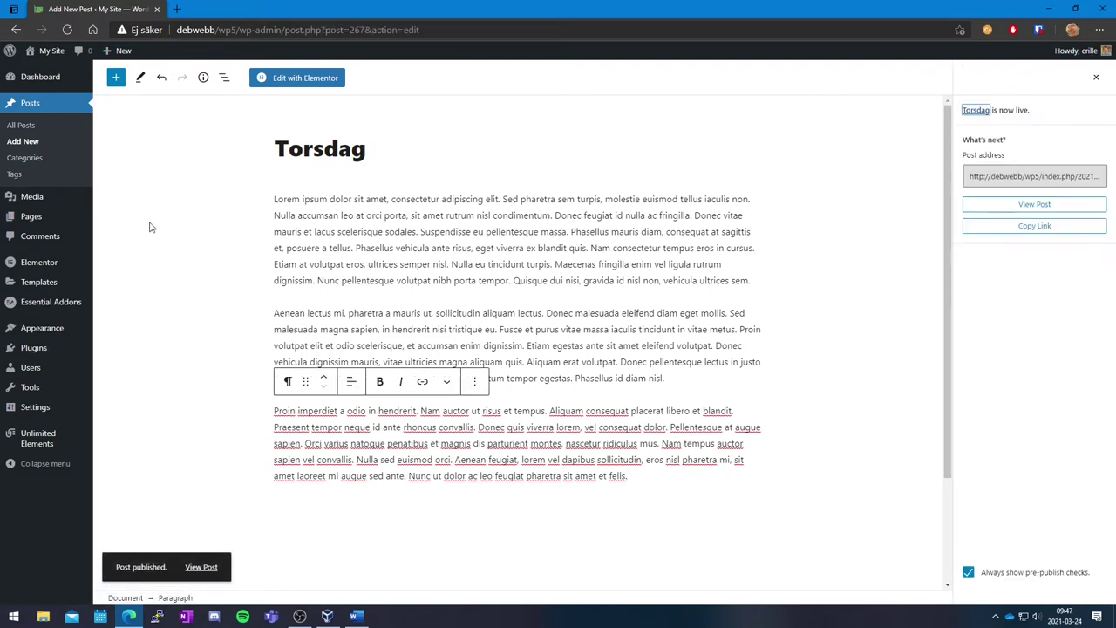
click(21, 127)
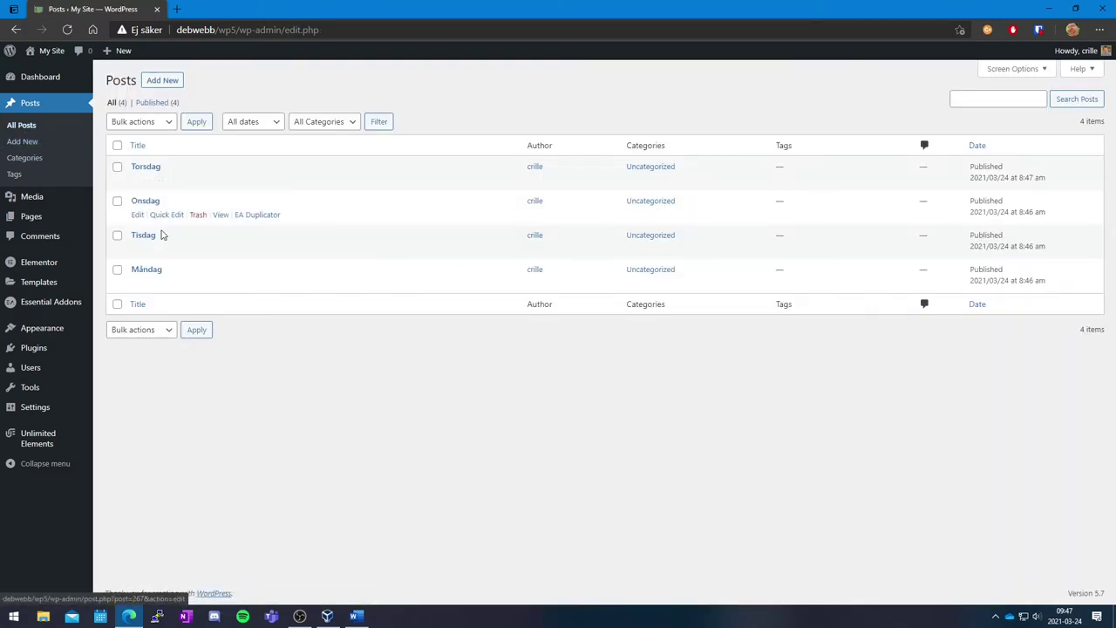
mouse_move(40, 218)
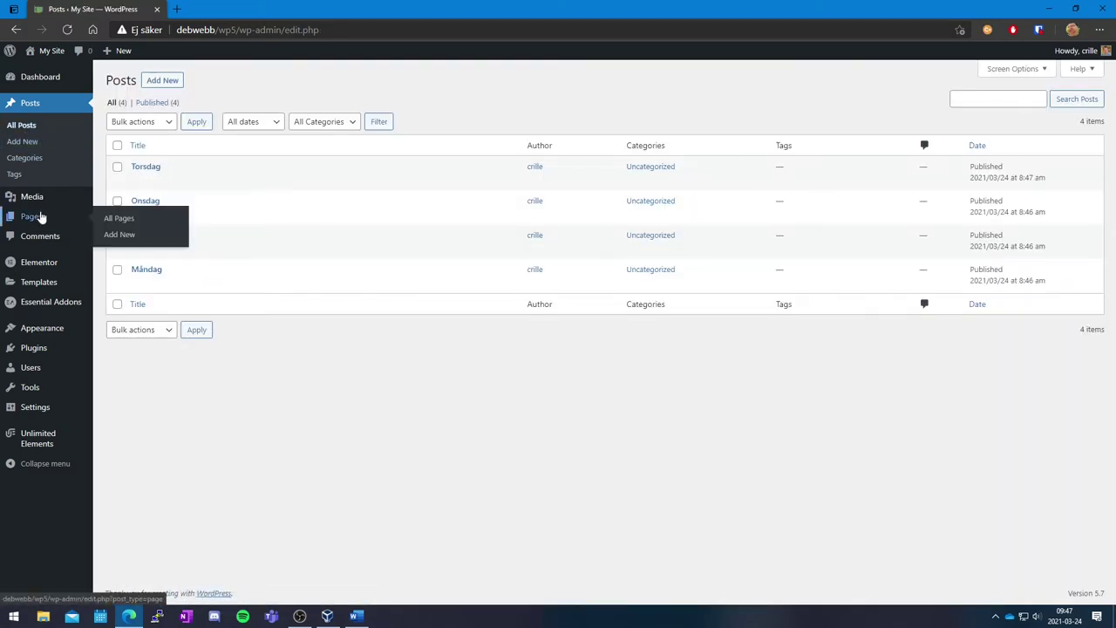
Check the list of all pages and open the Media Library.
click(135, 220)
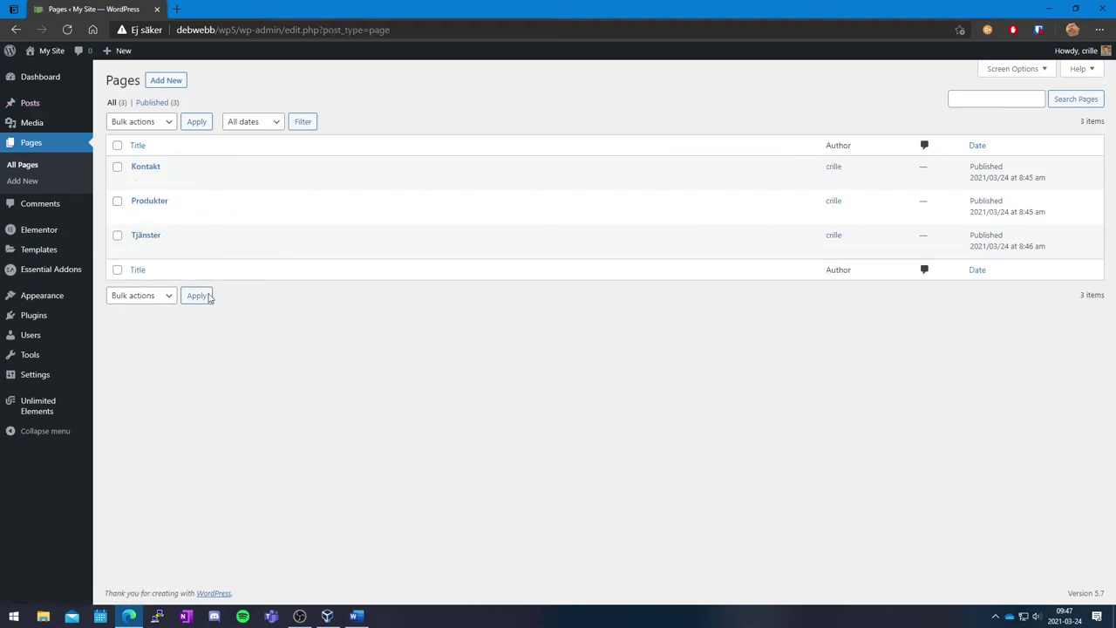
mouse_move(45, 126)
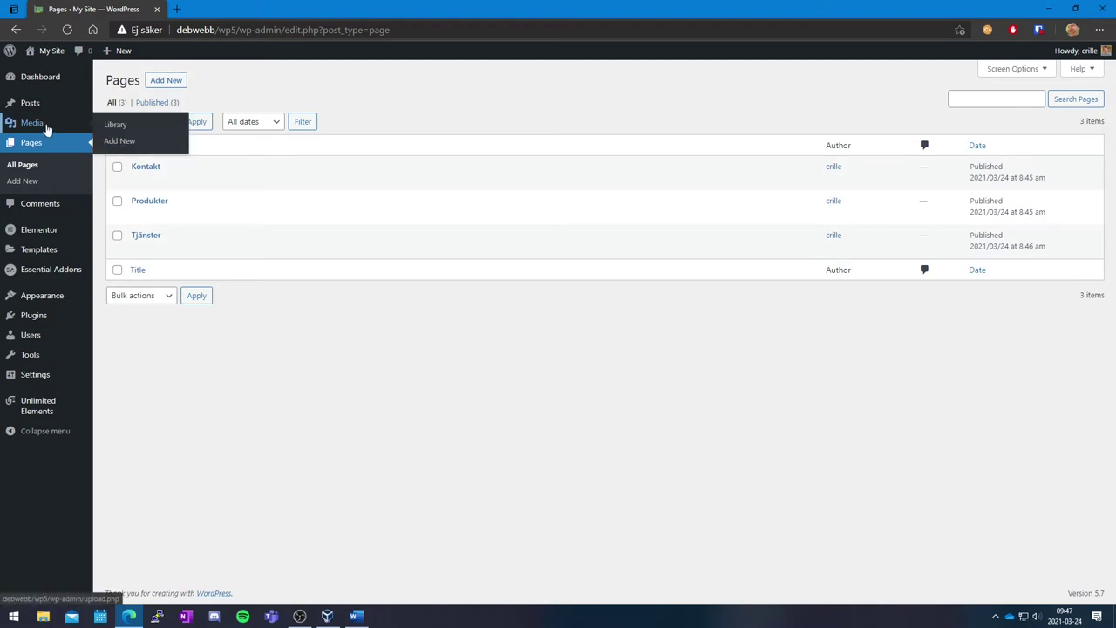
click(118, 125)
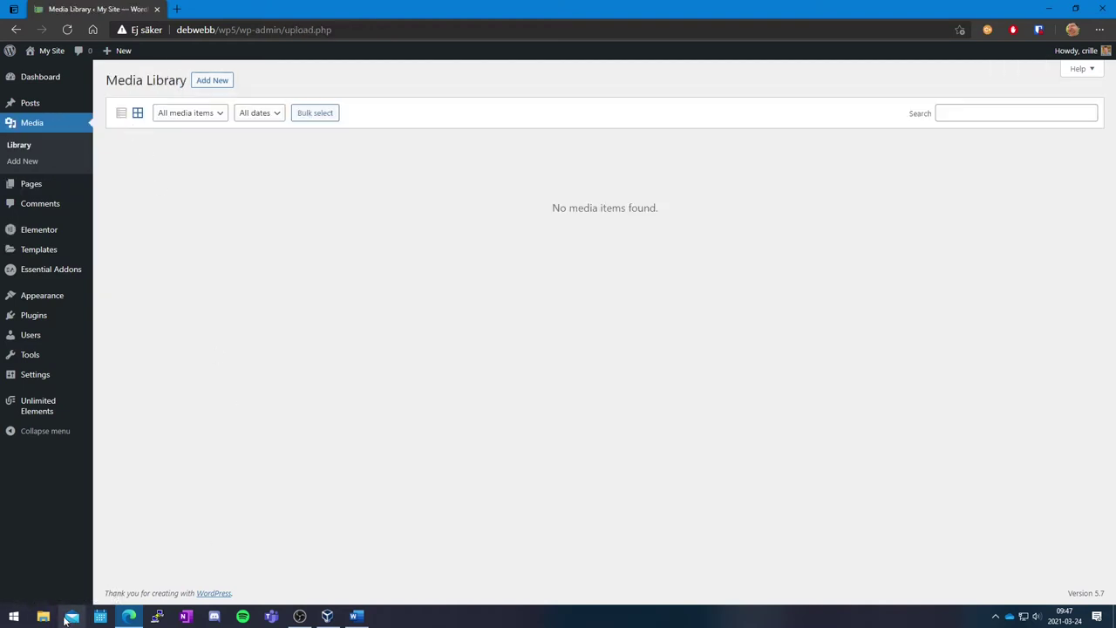
Upload all images from the "bilder" folder to the Media Library and reload the library.
click(51, 620)
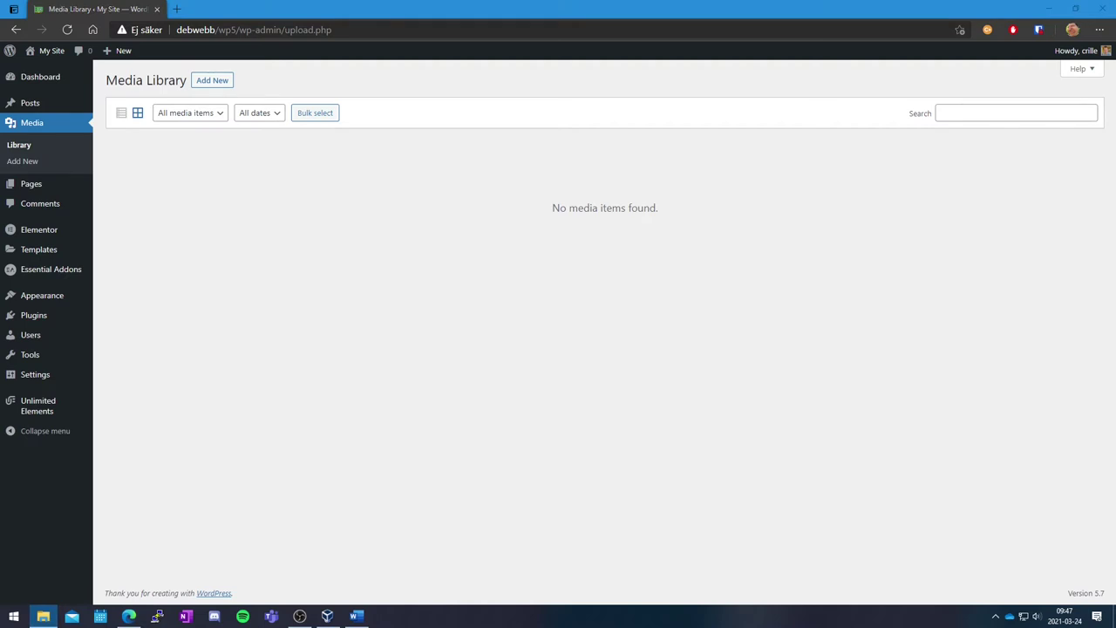
drag(319, 360, 610, 227)
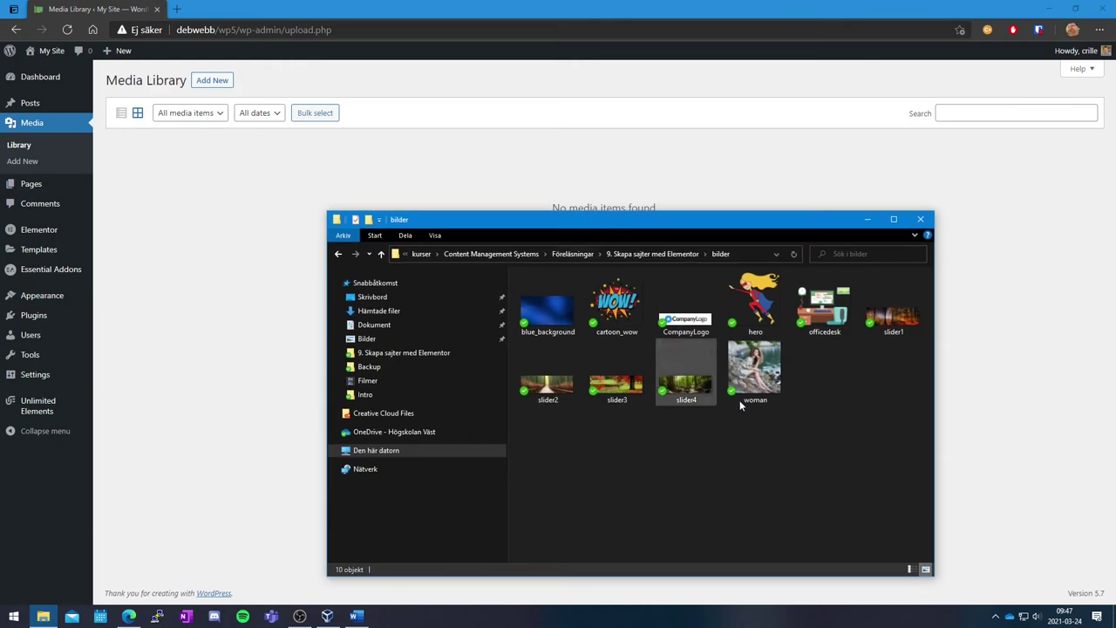
click(211, 81)
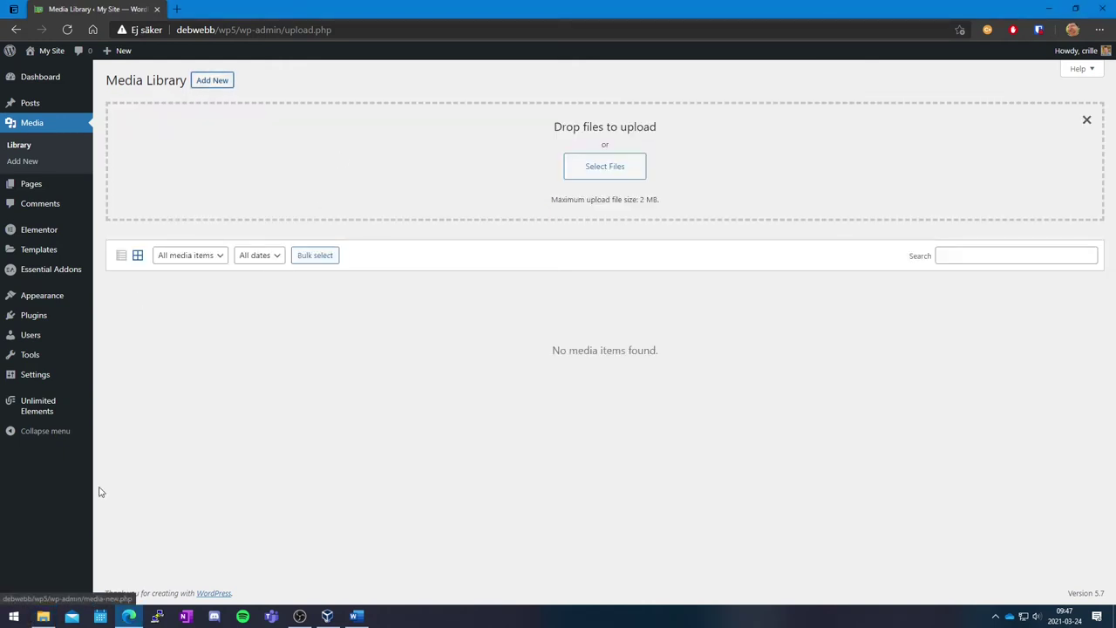
click(43, 616)
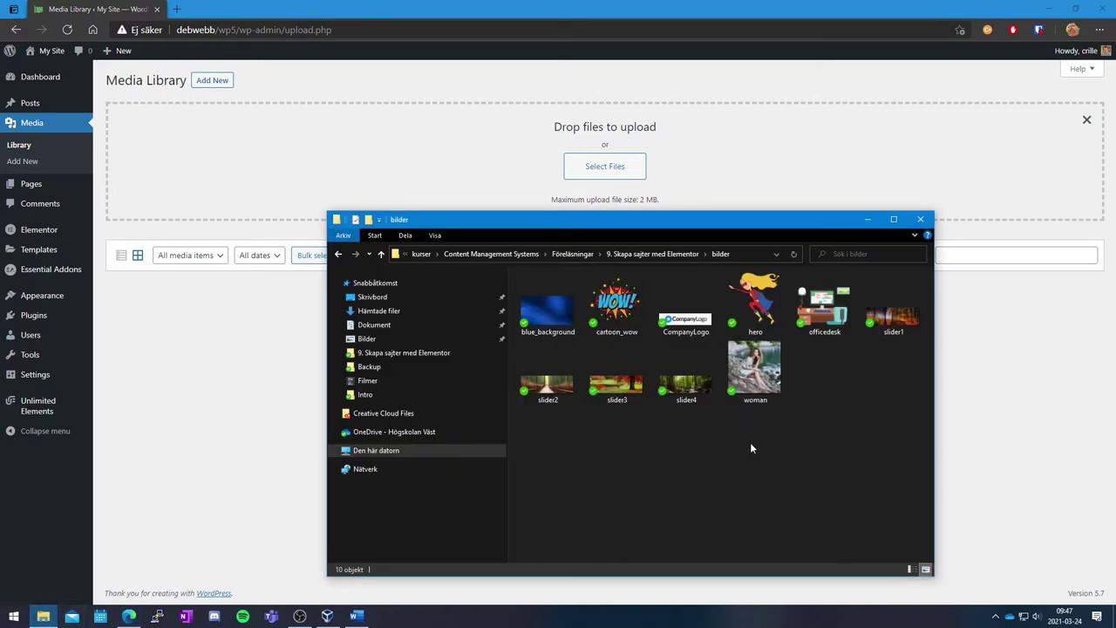
key(ctrl+a)
drag(570, 304, 391, 150)
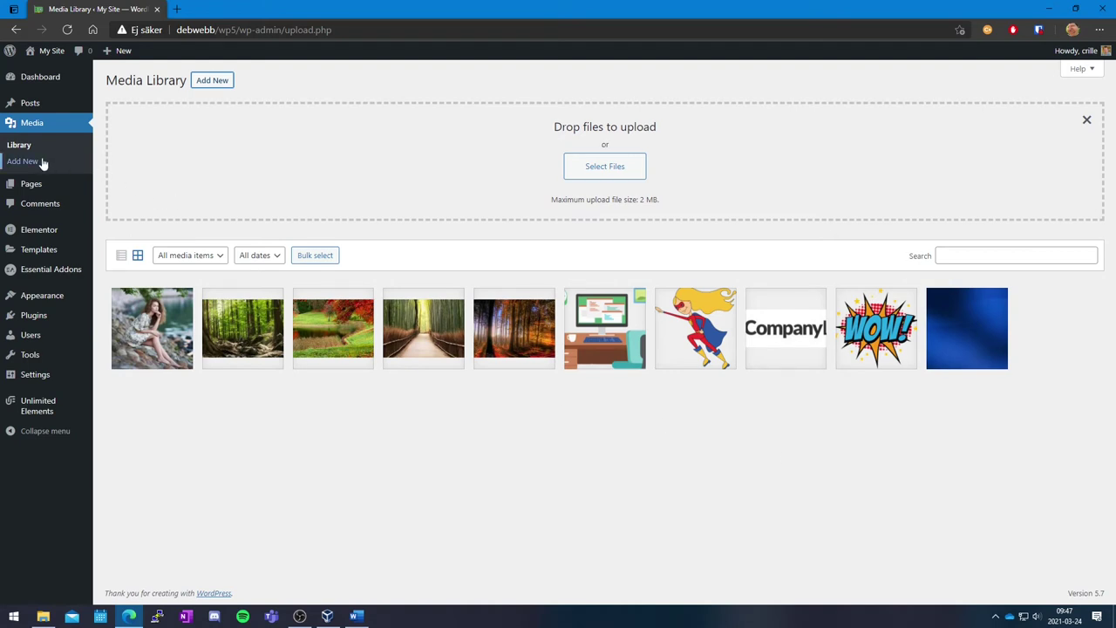
click(20, 145)
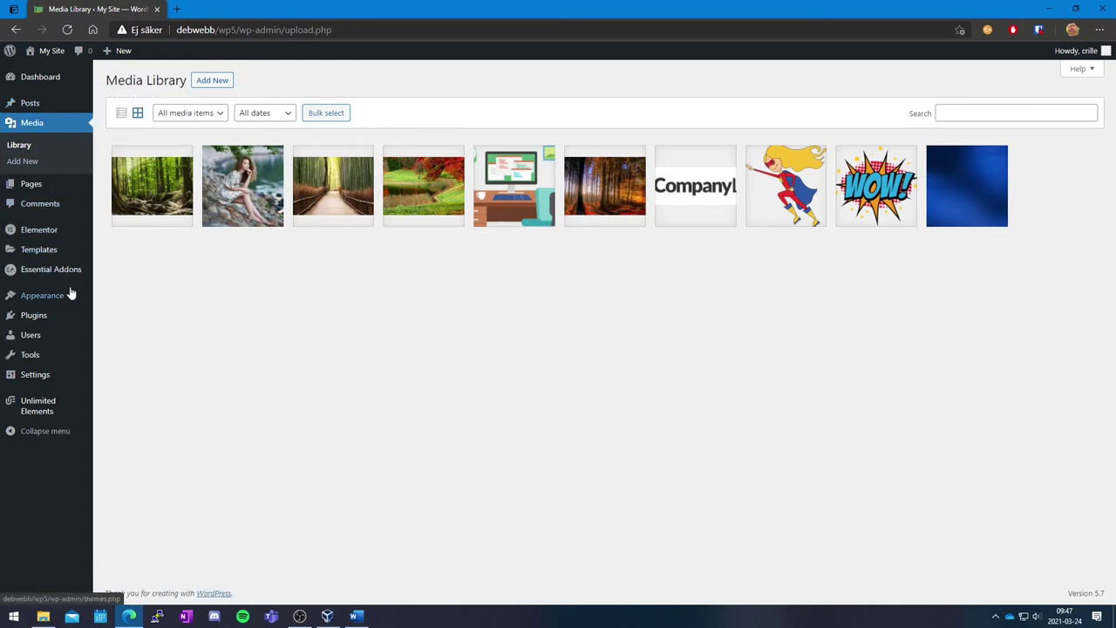
Visit the site's front page and examine its header, post archive and footer columns.
mouse_move(52, 324)
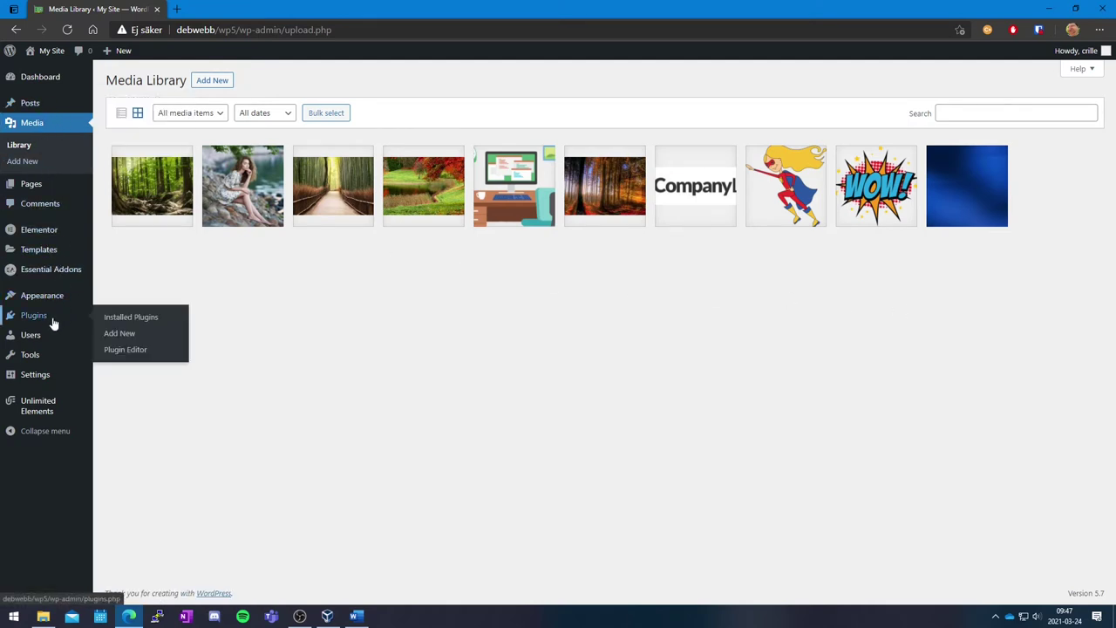
mouse_move(55, 303)
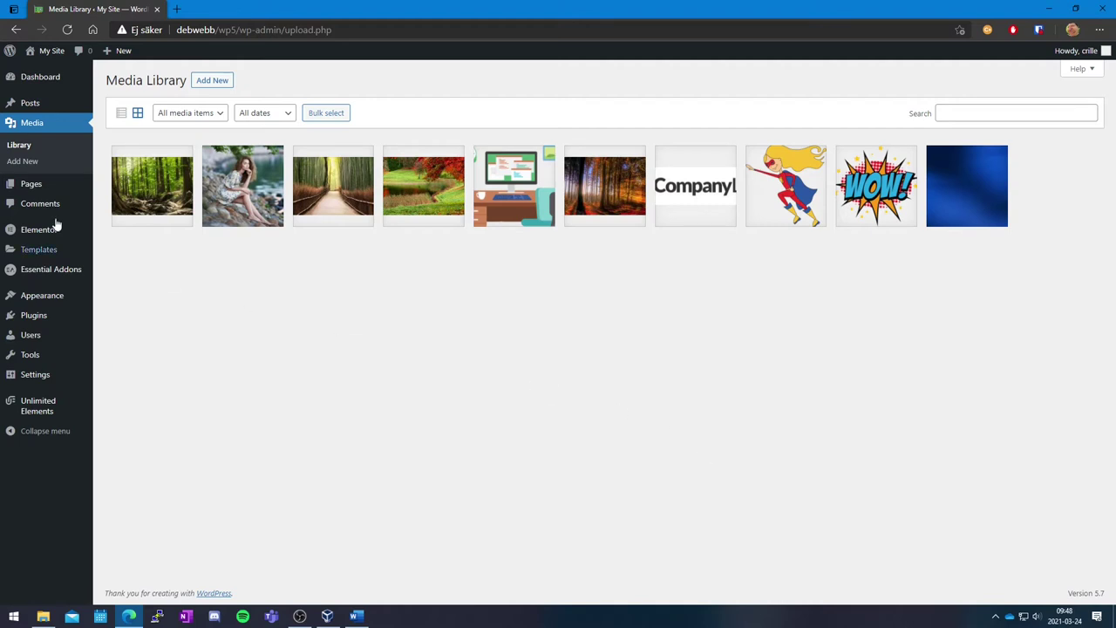
mouse_move(52, 51)
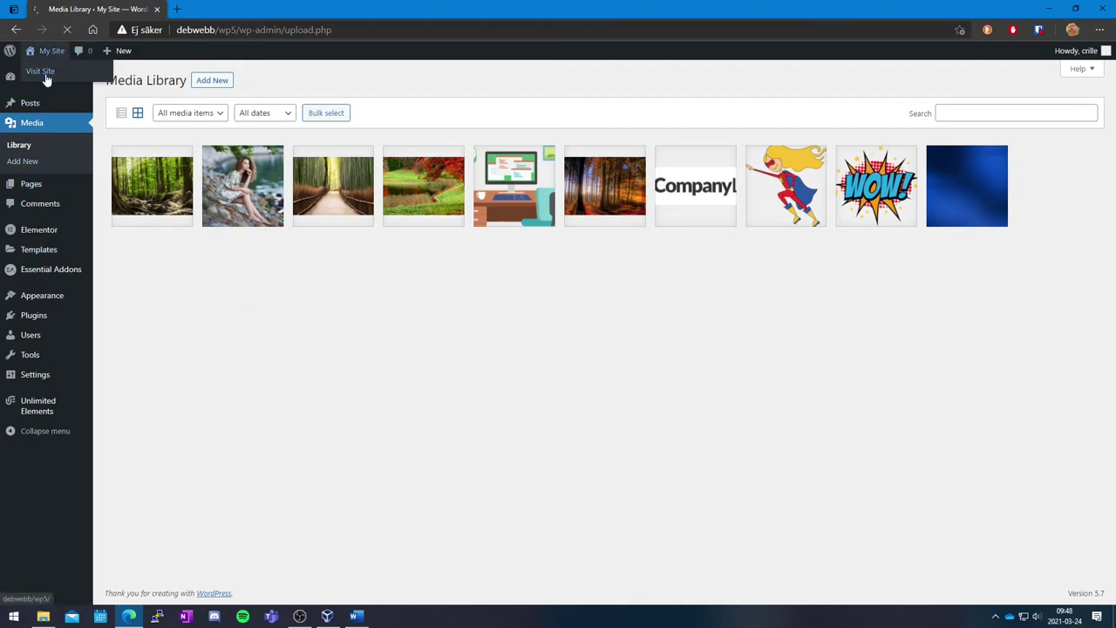
click(43, 71)
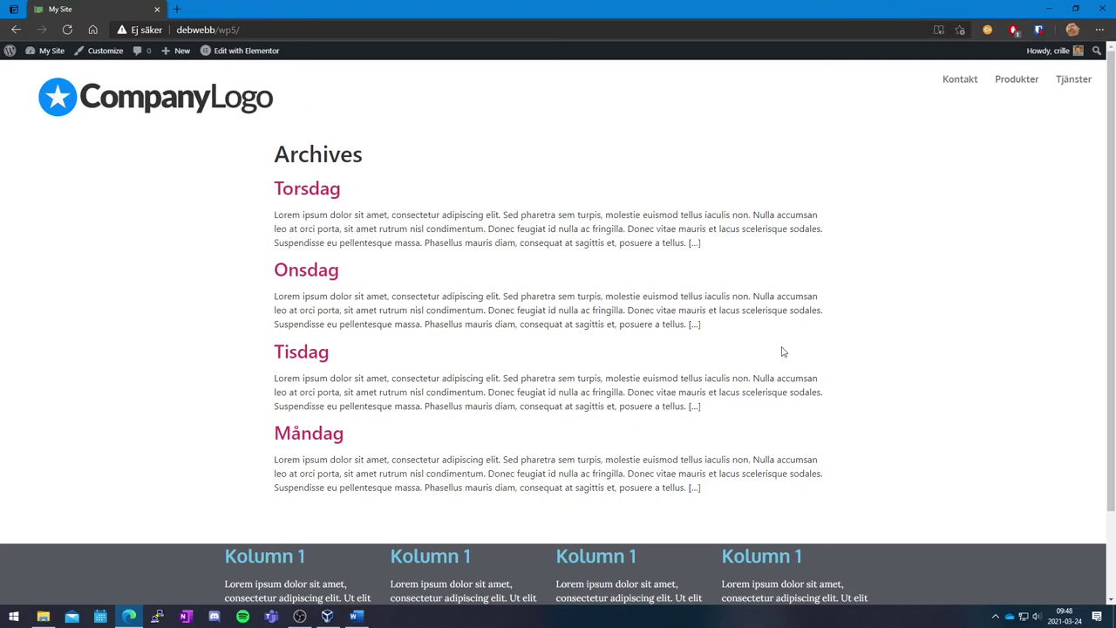
scroll(788, 354, down, 1)
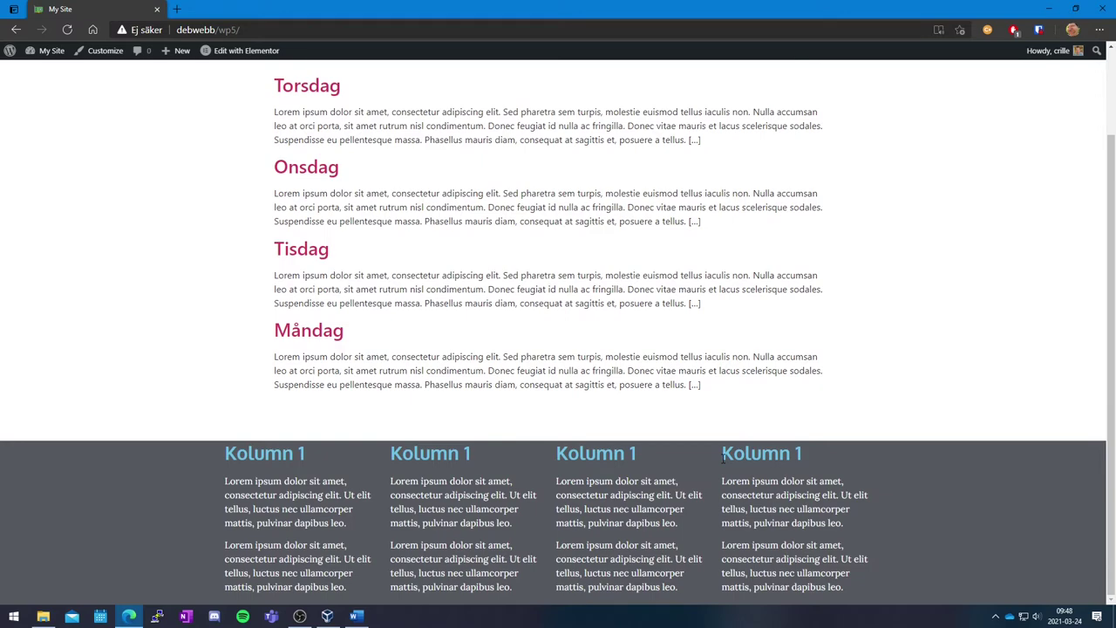
scroll(610, 455, up, 1)
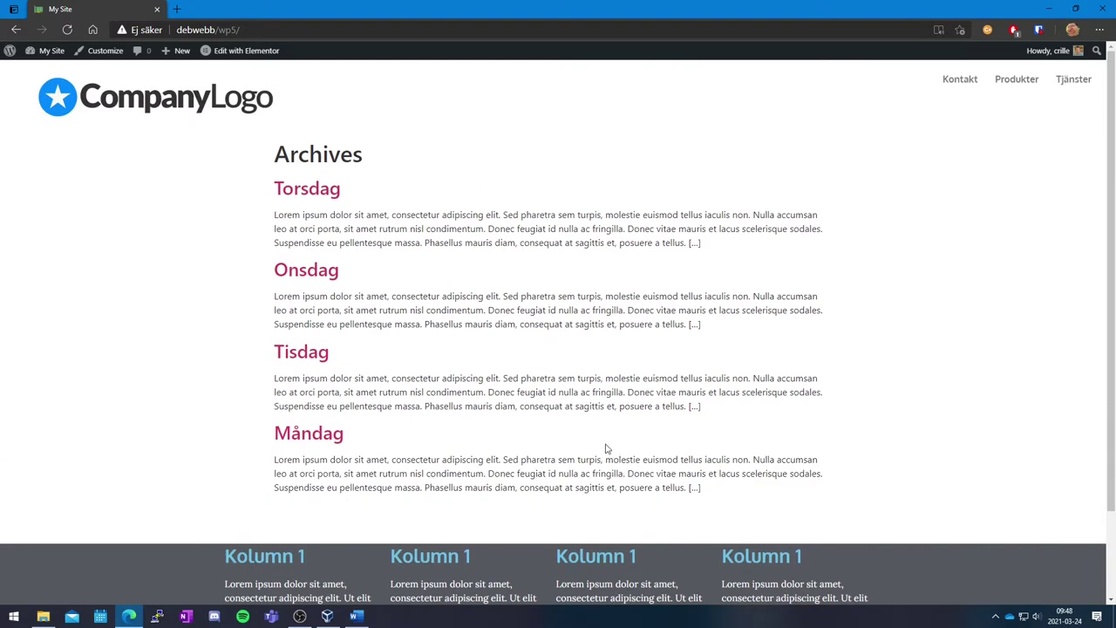
Return to the dashboard, open the existing Header template with Elementor and select its two-column section with the logo and menu.
mouse_move(48, 53)
click(54, 75)
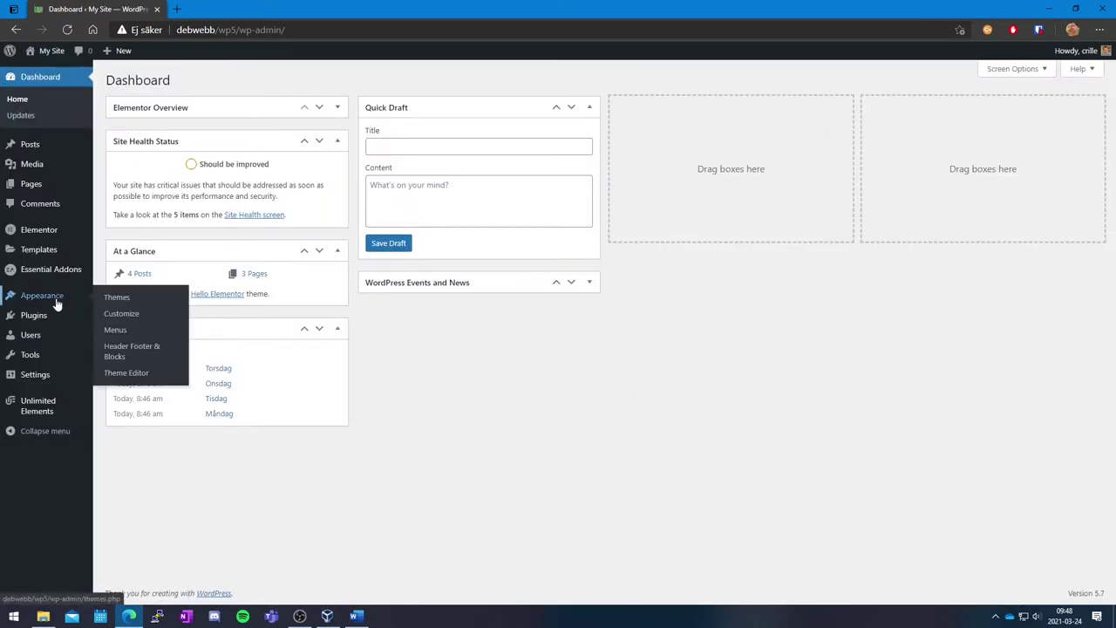
click(130, 351)
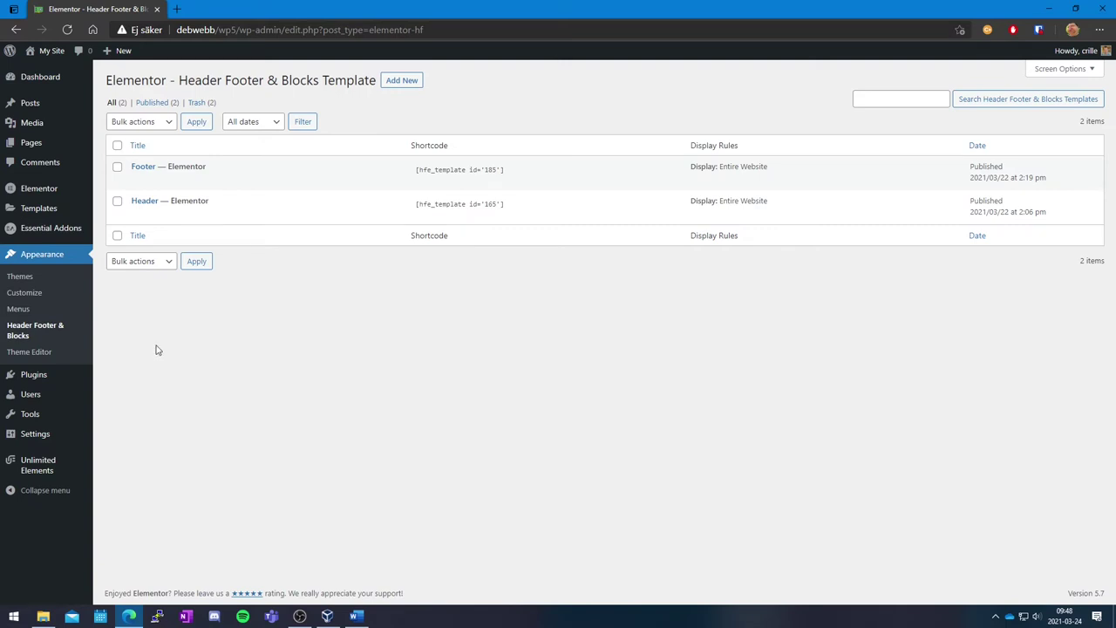
mouse_move(169, 213)
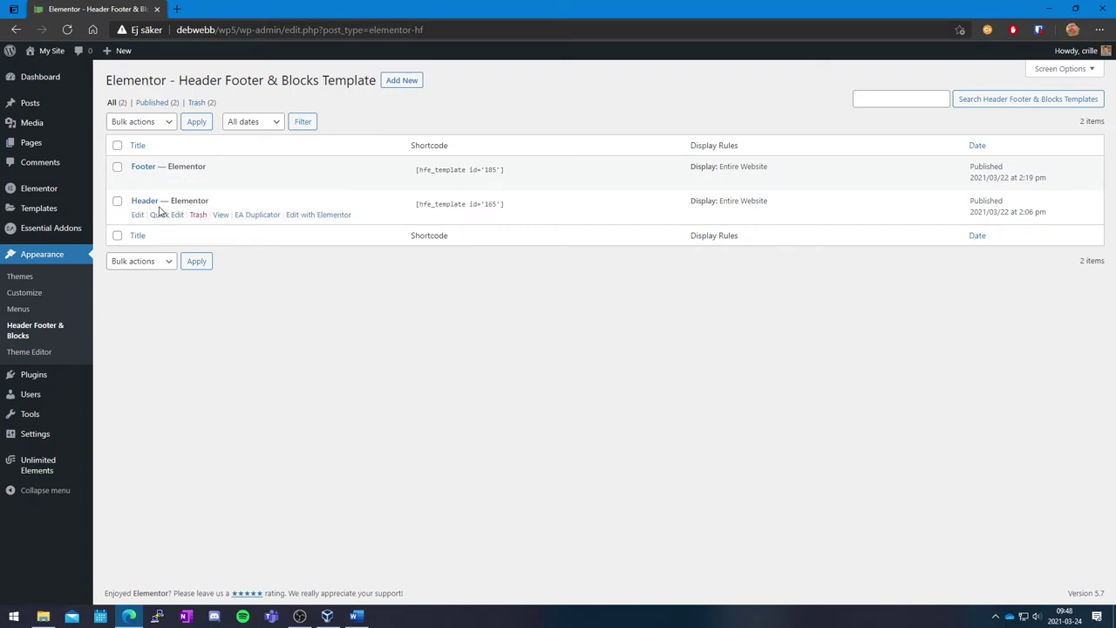
click(319, 217)
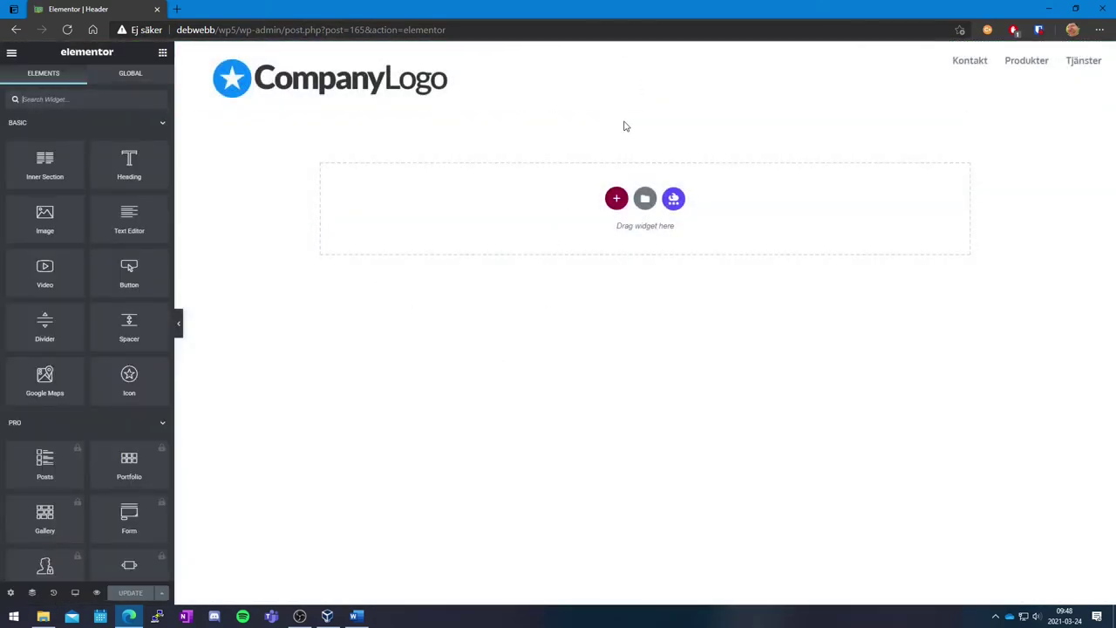
click(645, 51)
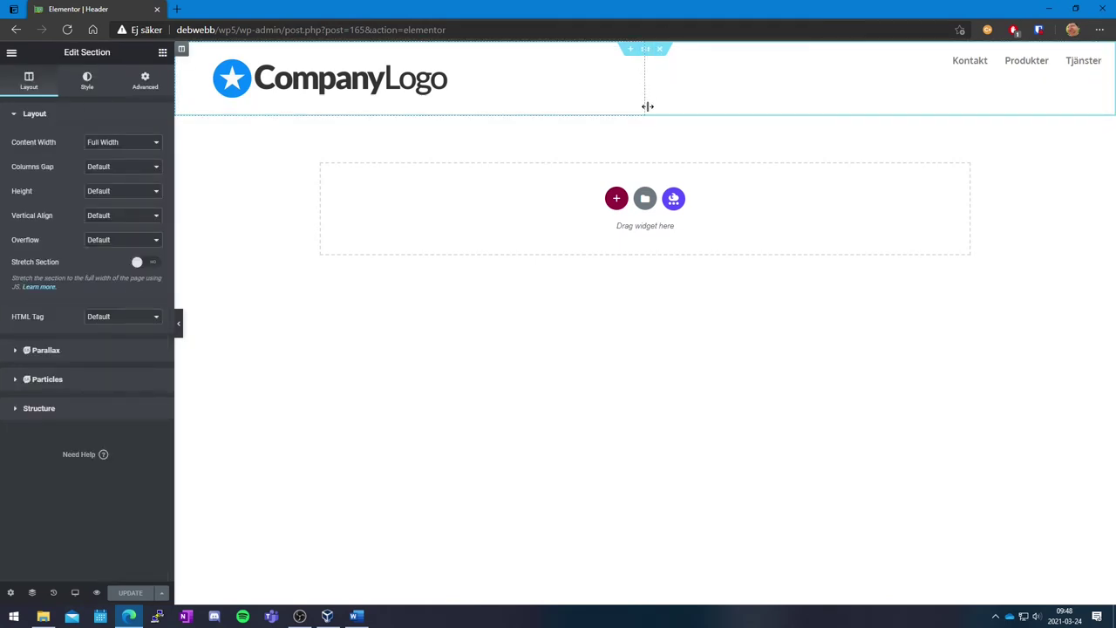
mouse_move(647, 106)
mouse_down()
mouse_move(613, 102)
mouse_move(644, 96)
mouse_up()
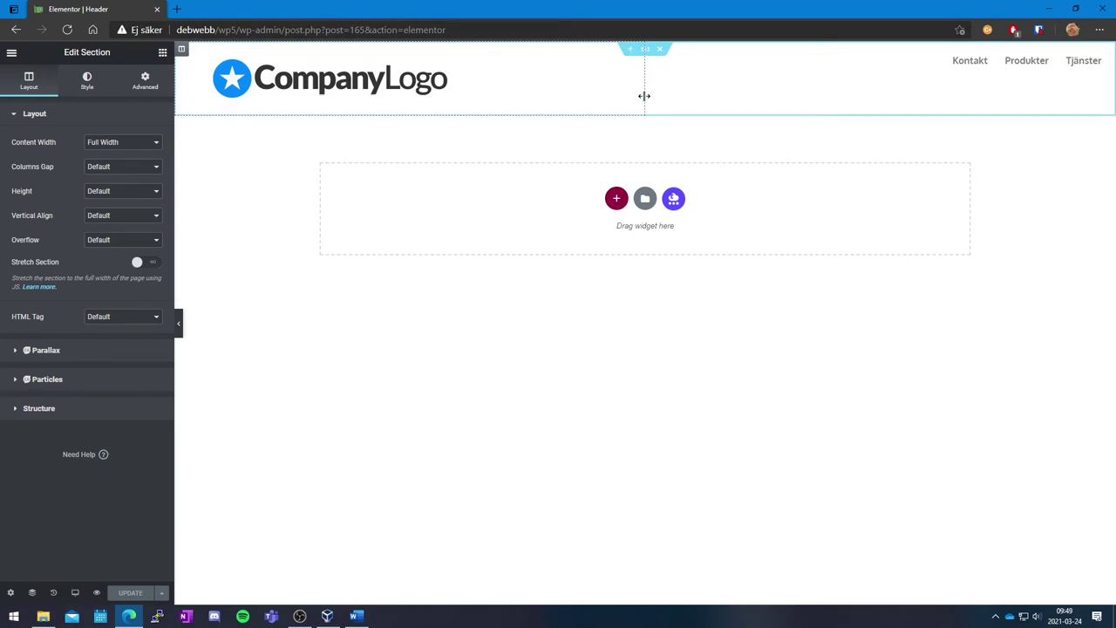